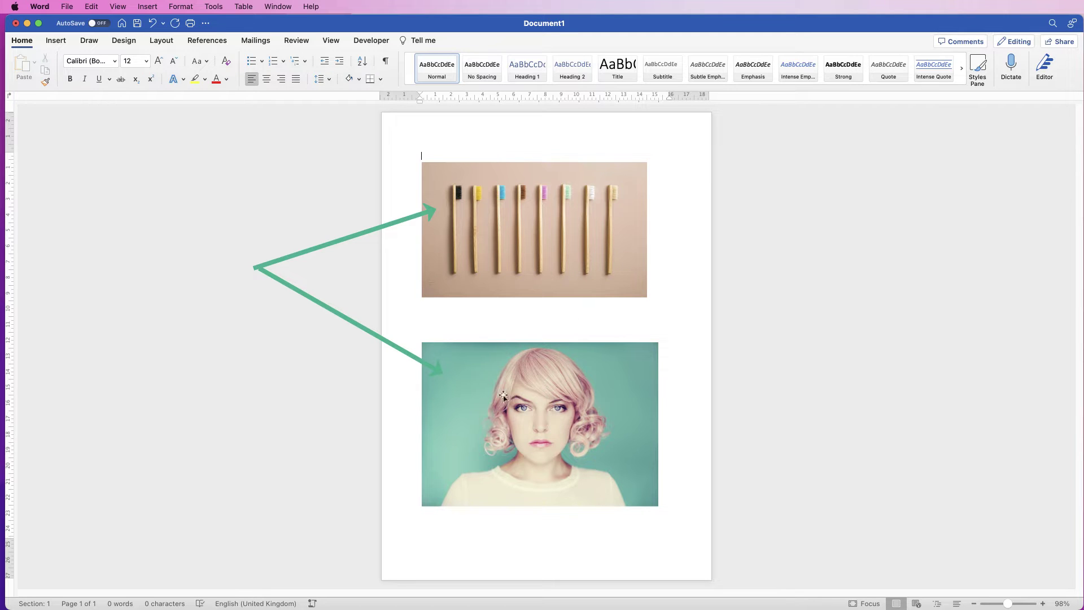
# - Turn on Lock Aspect Ratio for the portrait photo
pyautogui.click(534, 422)
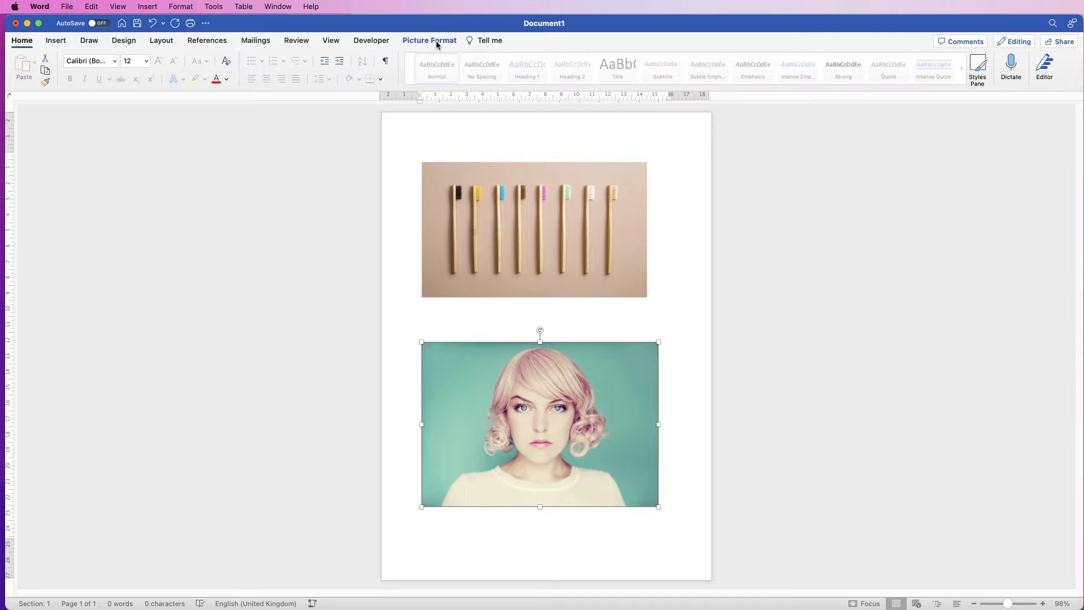
pyautogui.click(438, 40)
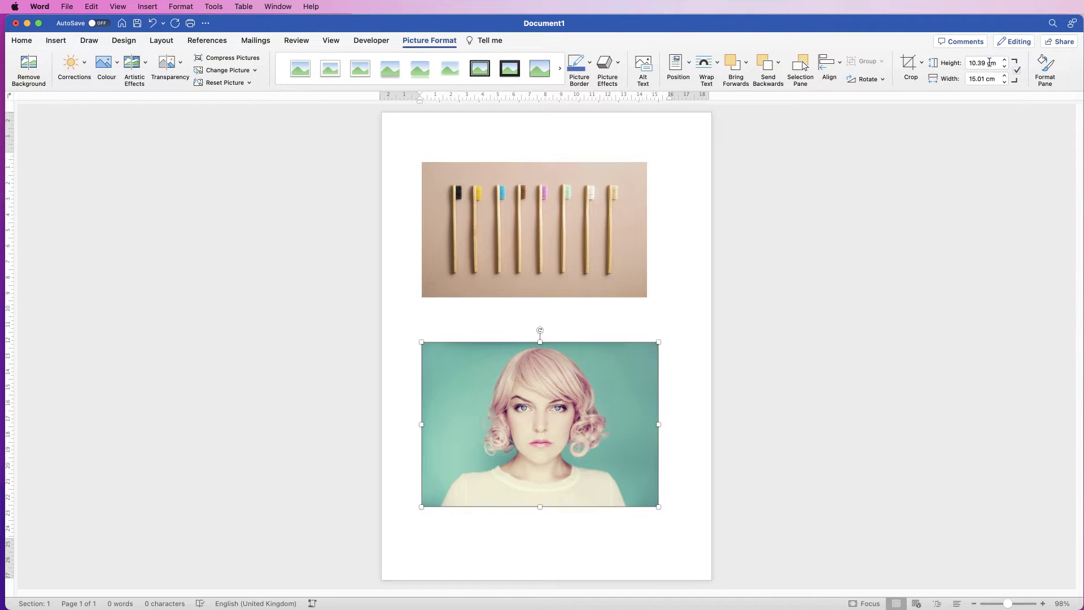
pyautogui.click(1016, 70)
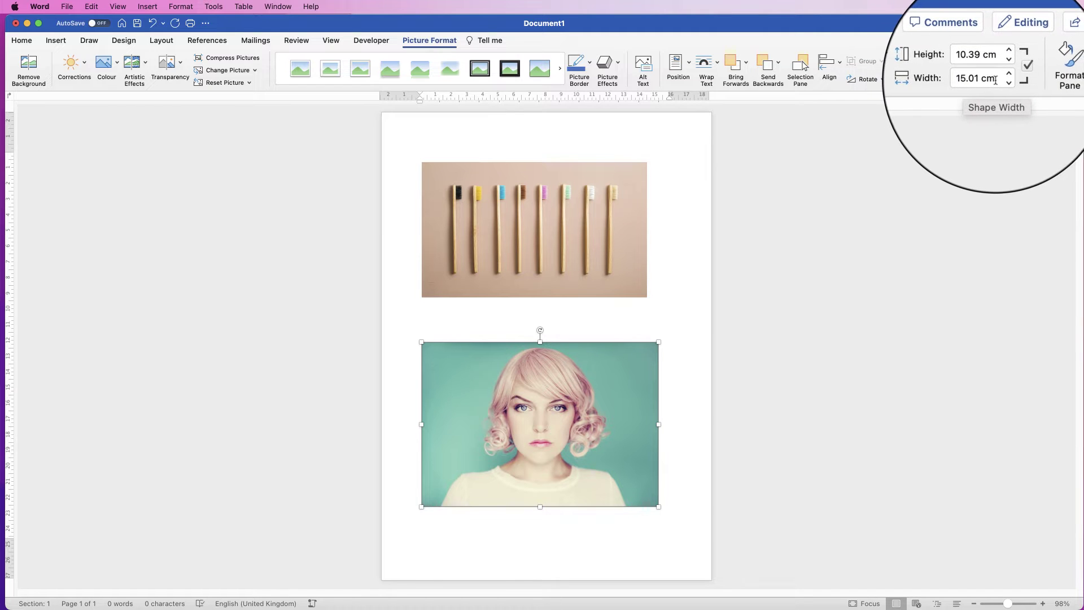
# - Set the toothbrush photo's width to 15.01 cm, keeping its proportions
pyautogui.click(559, 235)
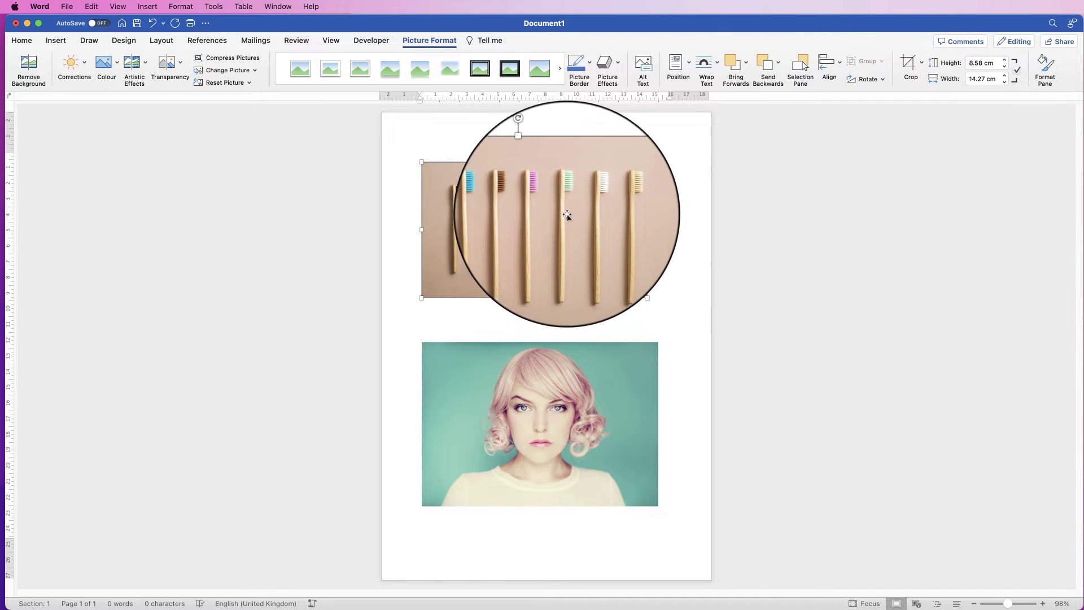
pyautogui.doubleClick(987, 79)
pyautogui.moveTo(987, 80); pyautogui.dragTo(960, 82)
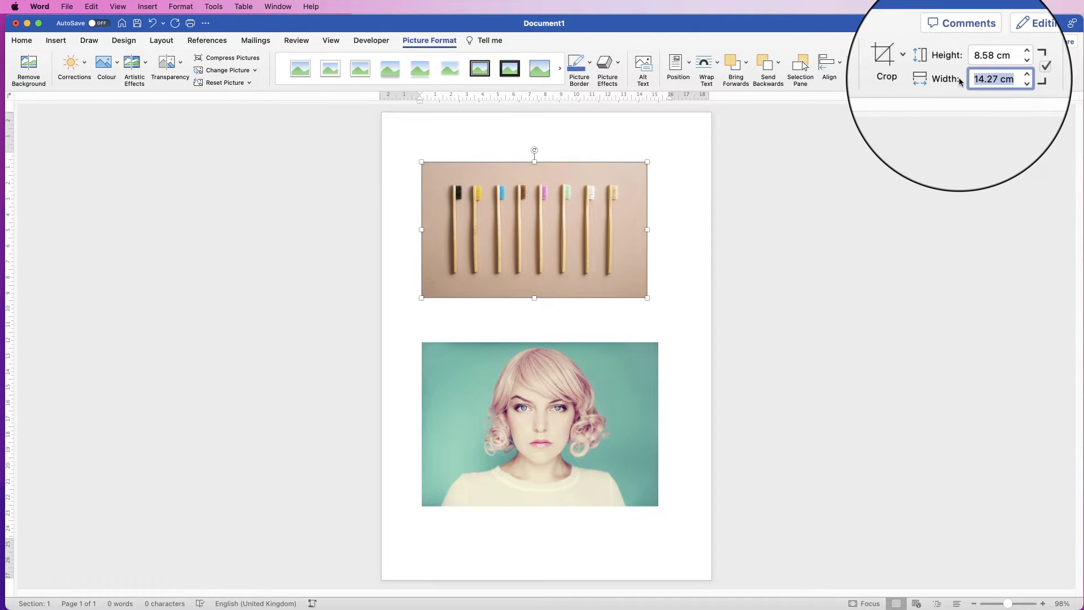
pyautogui.write('15.0')
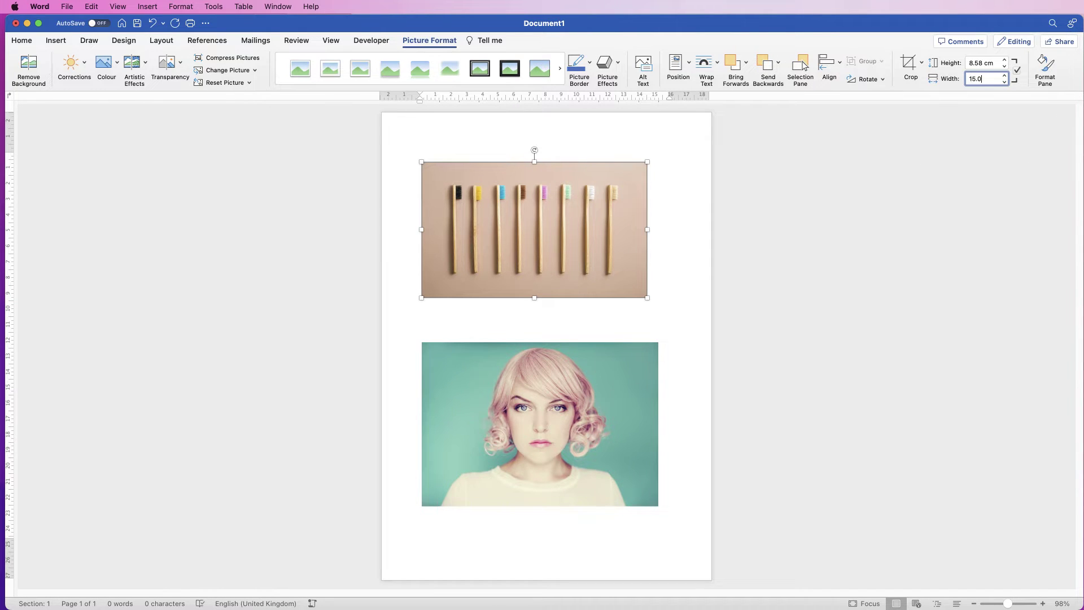
pyautogui.write('1')
pyautogui.press('Return')
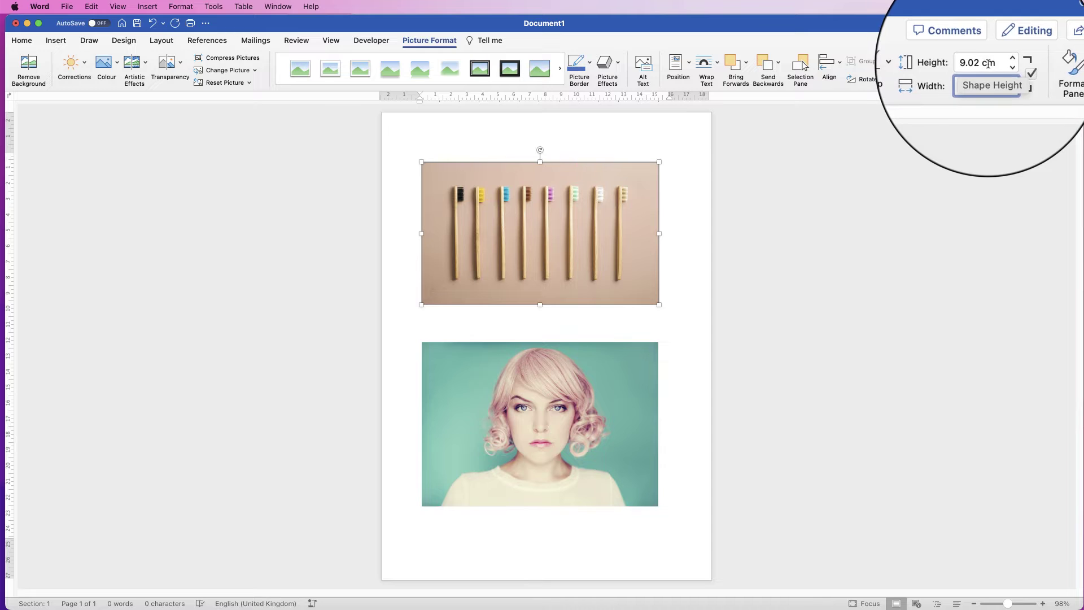
# - Crop the bottom of the portrait photo up, leaving it 15 cm wide by about 9.05 cm tall
pyautogui.click(547, 403)
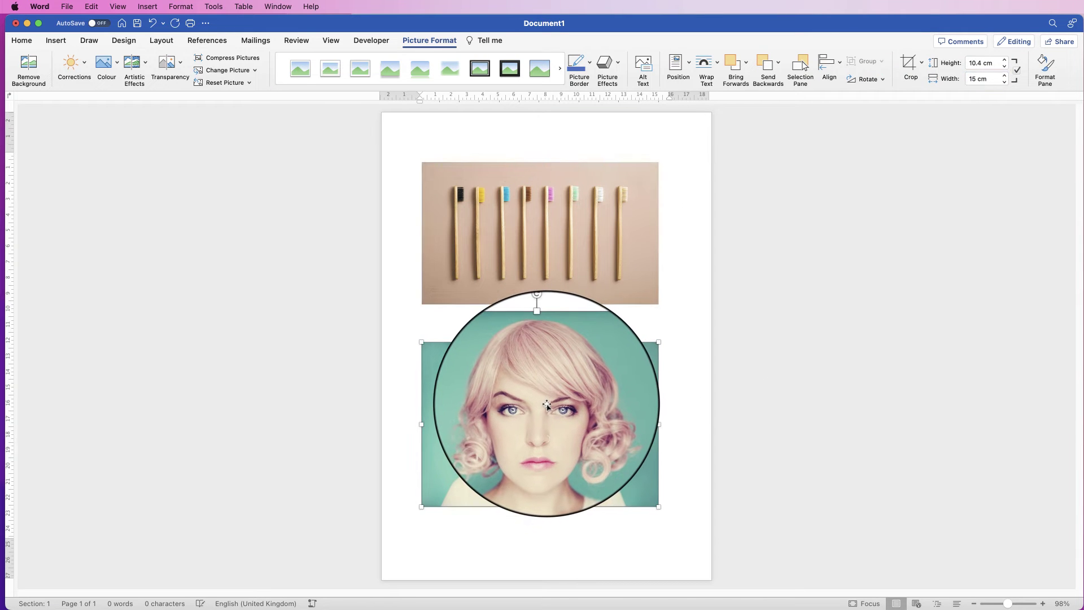
pyautogui.click(920, 64)
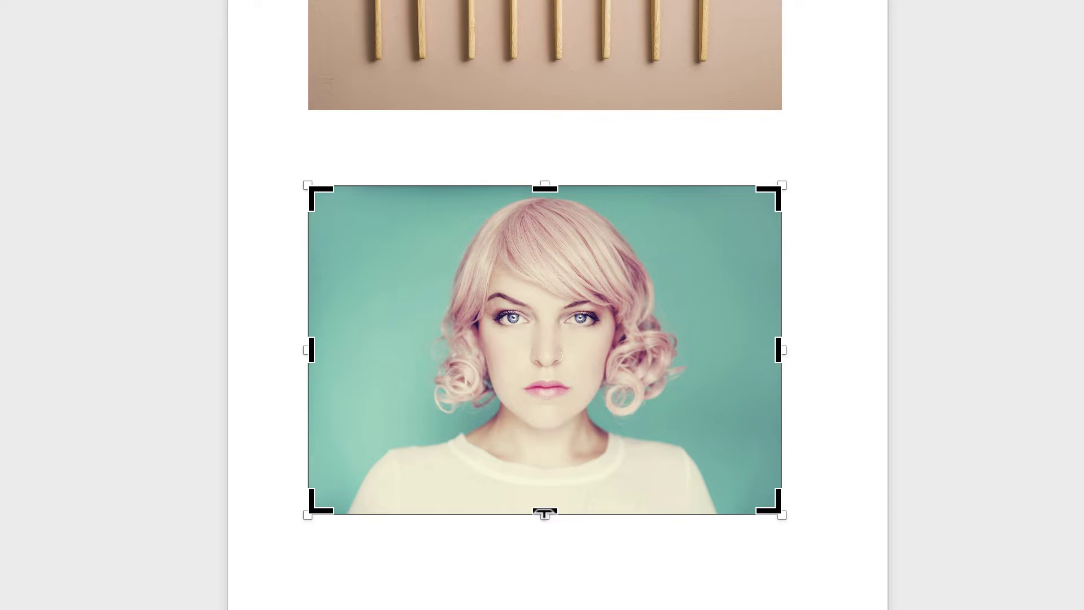
pyautogui.moveTo(544, 510); pyautogui.dragTo(546, 471)
pyautogui.click(547, 491)
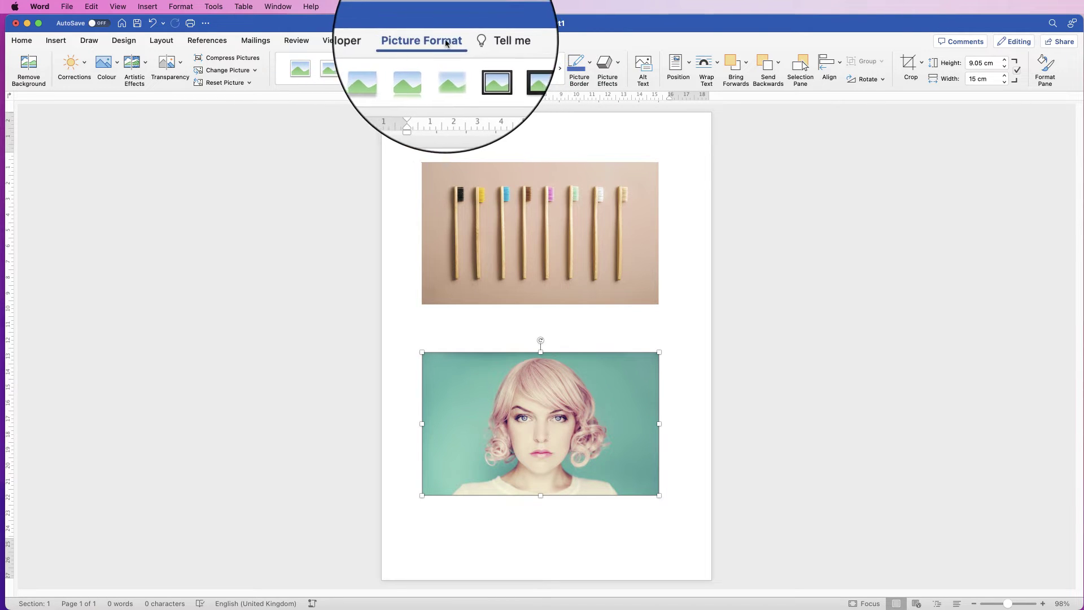
# - Crop the portrait to a 1:1 square framing the face and move it to the page's left
pyautogui.click(922, 67)
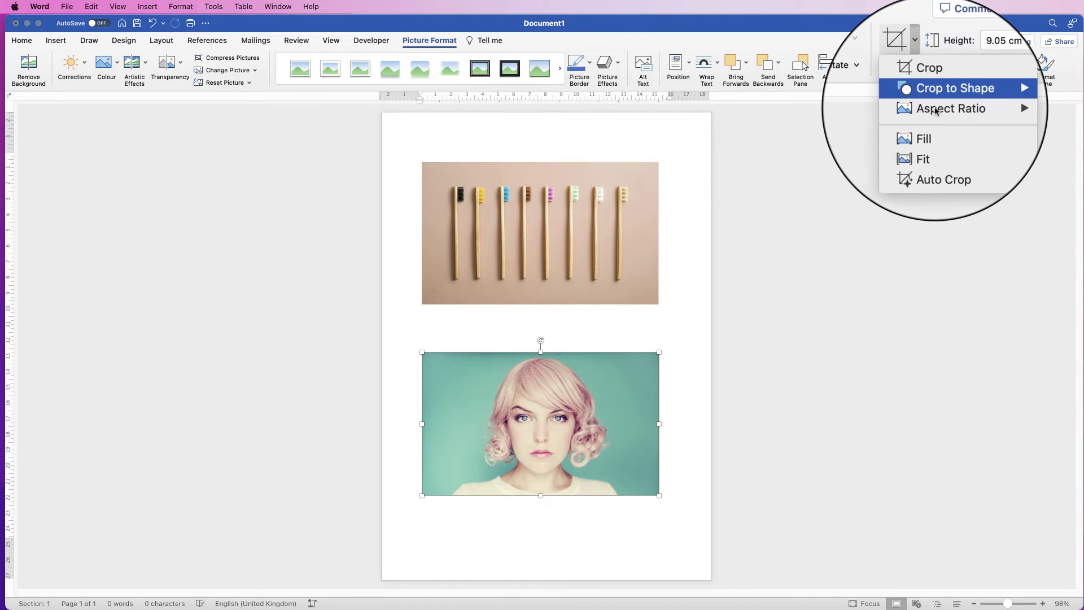
pyautogui.moveTo(940, 108)
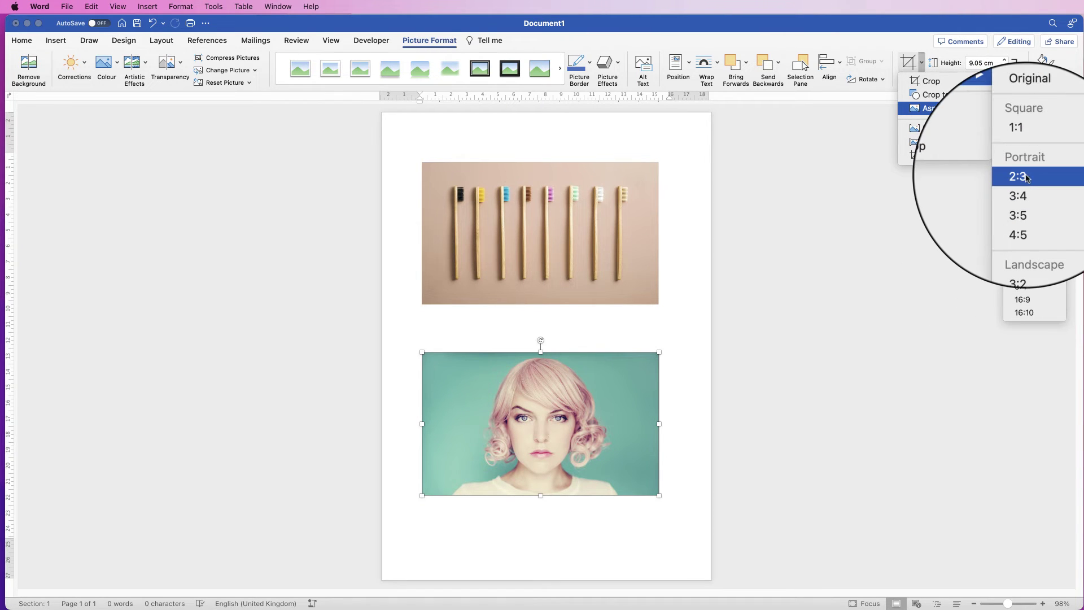
pyautogui.click(1022, 145)
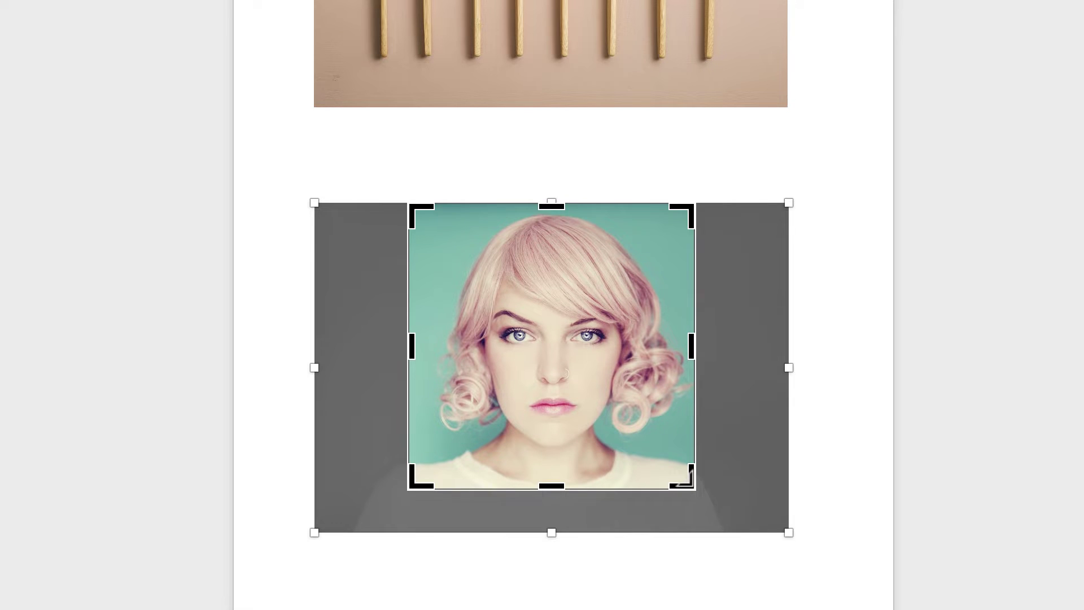
pyautogui.moveTo(685, 479); pyautogui.dragTo(734, 512)
pyautogui.moveTo(551, 368); pyautogui.dragTo(572, 371)
pyautogui.press('Escape')
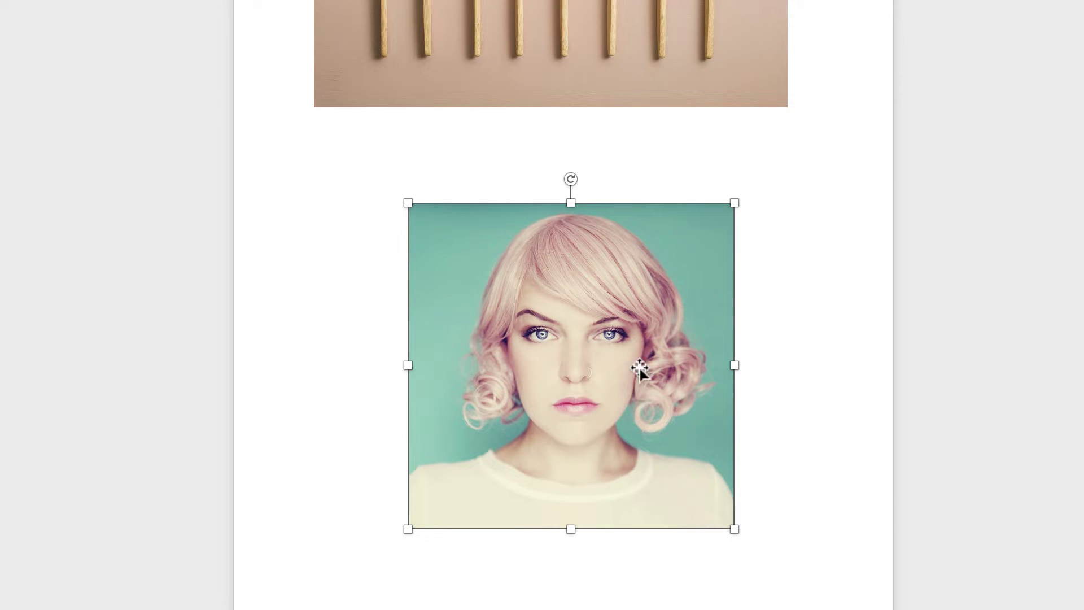
pyautogui.moveTo(638, 365); pyautogui.dragTo(527, 331)
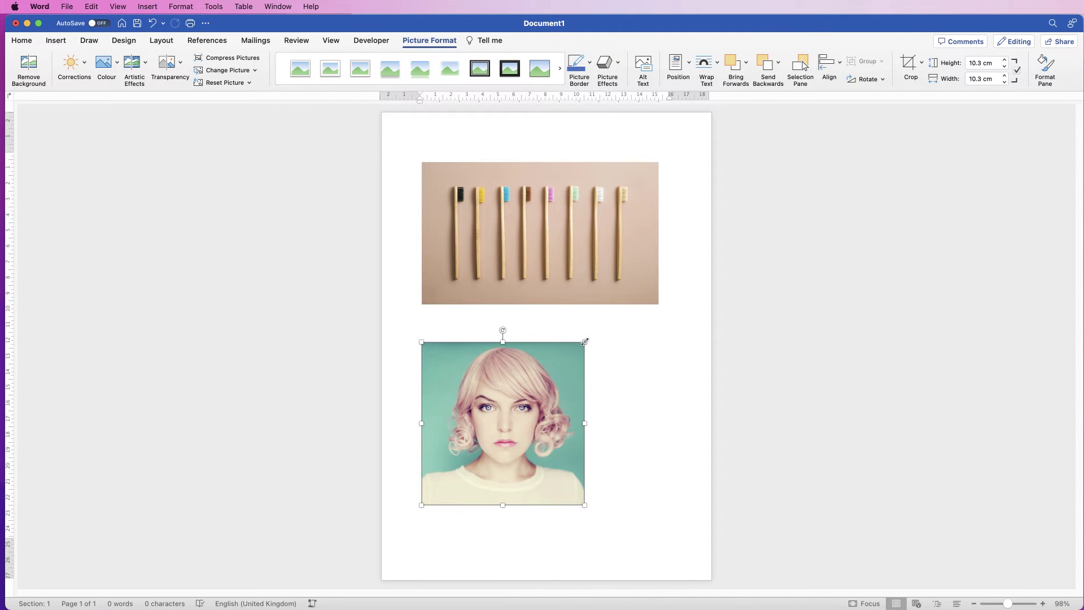
# - Resize the square portrait to 10 cm high by 10 cm wide
pyautogui.moveTo(585, 341)
pyautogui.mouseDown()
pyautogui.moveTo(652, 276)
pyautogui.moveTo(563, 369)
pyautogui.moveTo(596, 336)
pyautogui.mouseUp()
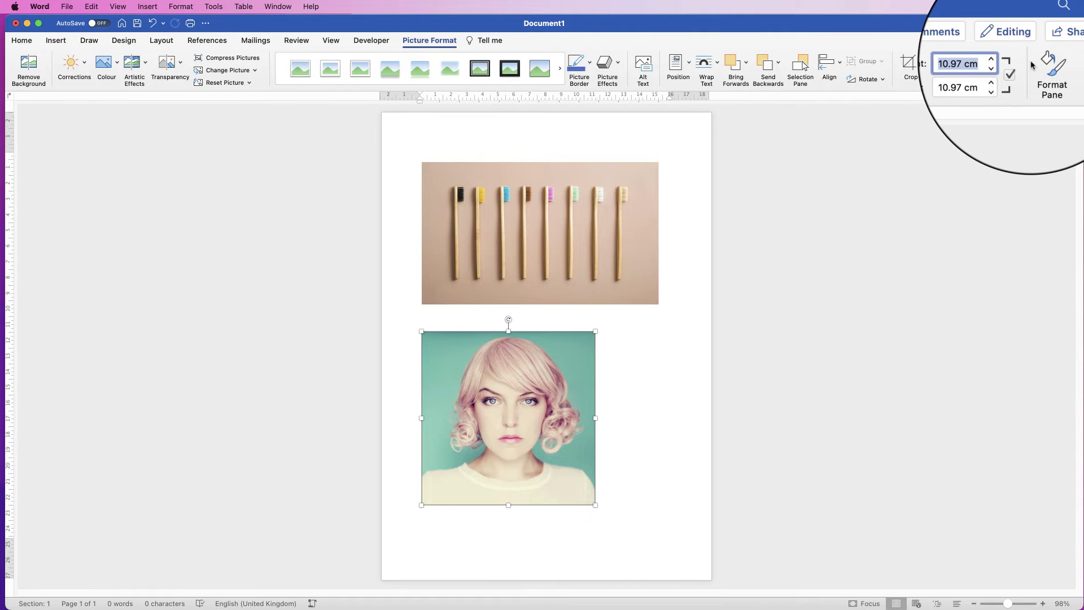
pyautogui.press('Return')
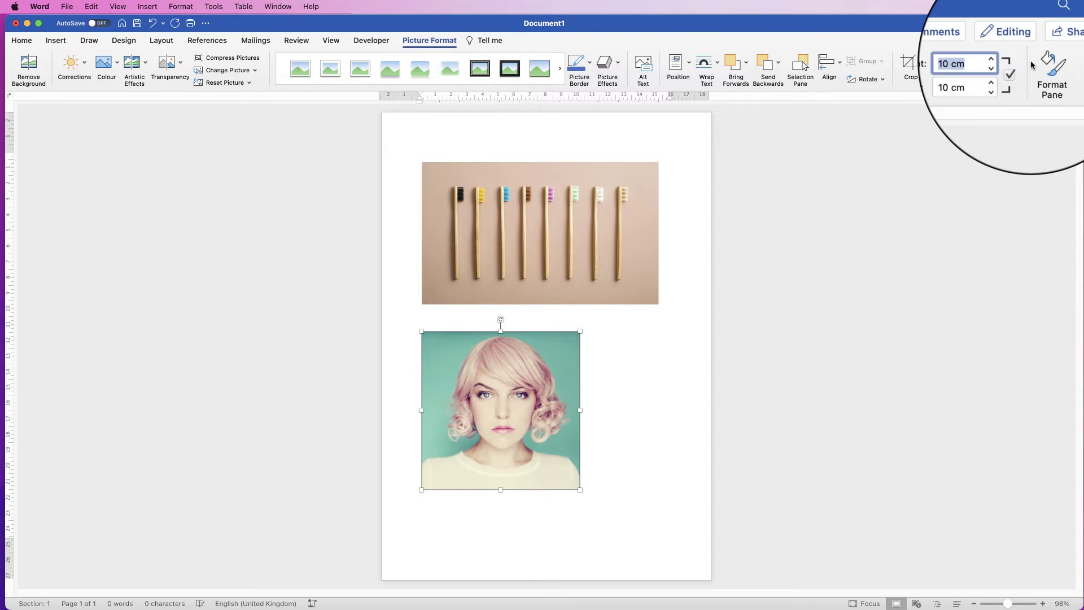
pyautogui.click(495, 346)
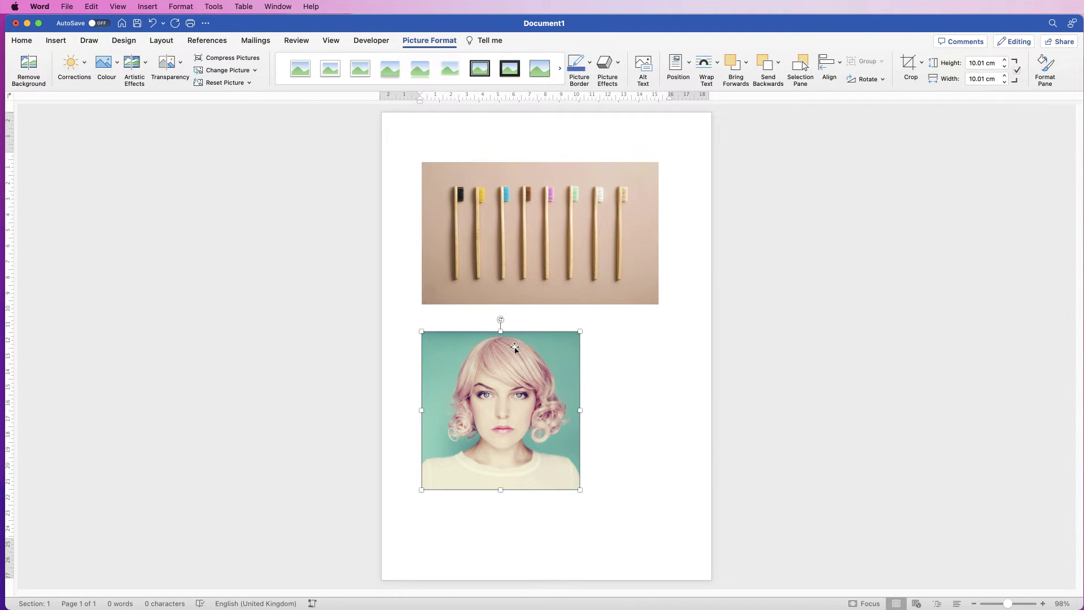
# - Crop the square portrait to an Oval shape so it becomes a circle
pyautogui.click(921, 62)
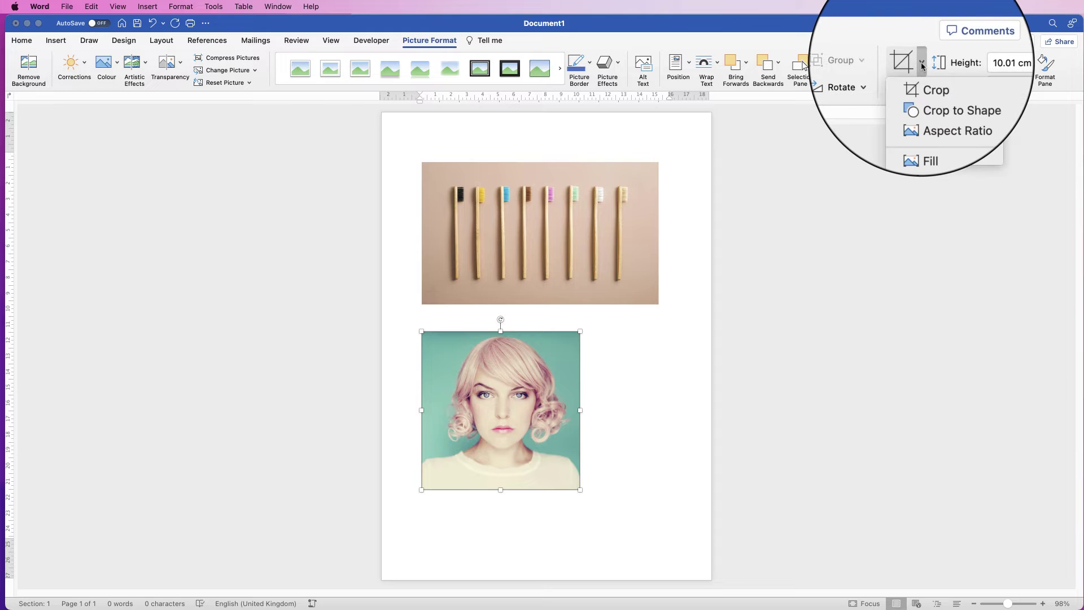
pyautogui.moveTo(938, 97)
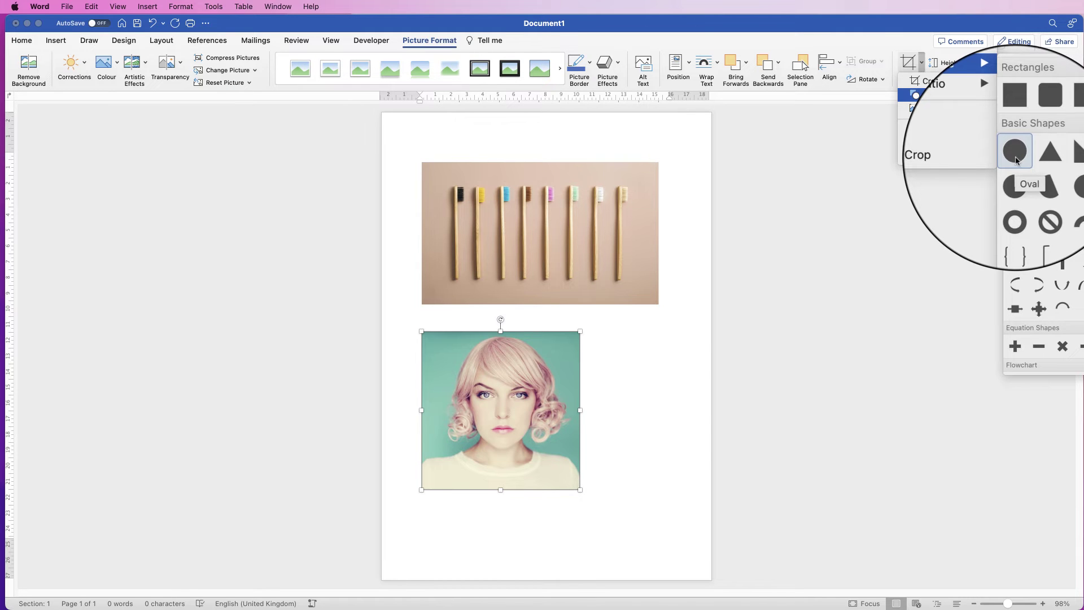
pyautogui.click(1015, 161)
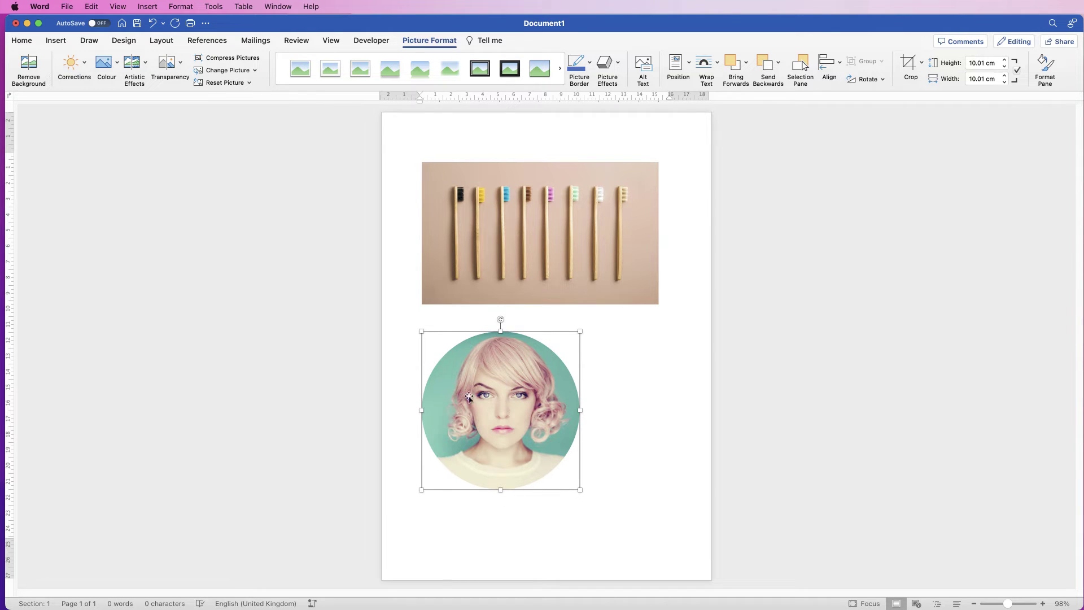
pyautogui.click(533, 215)
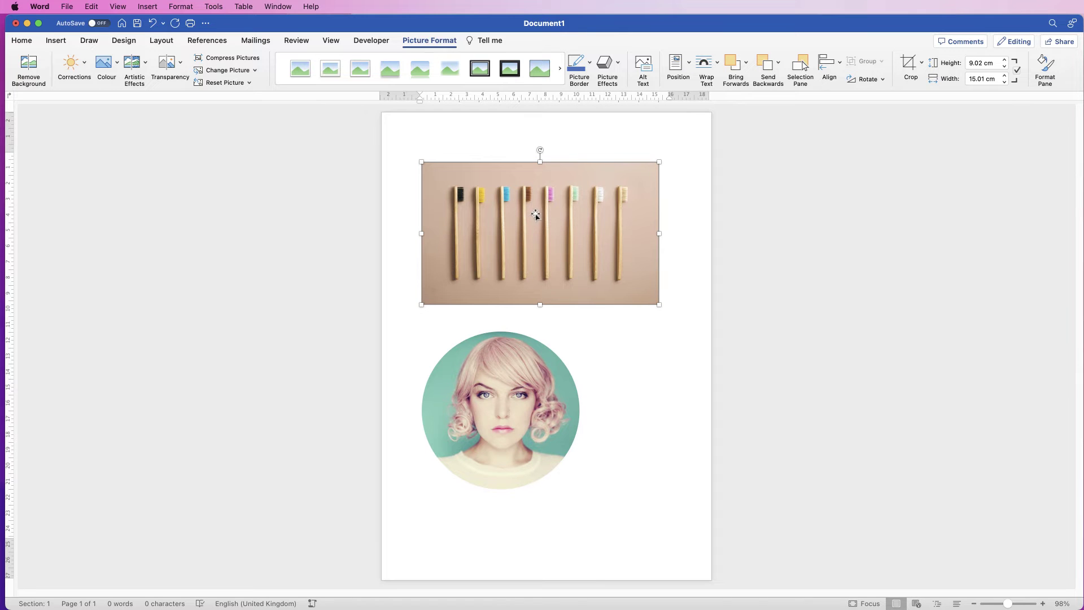
pyautogui.click(921, 63)
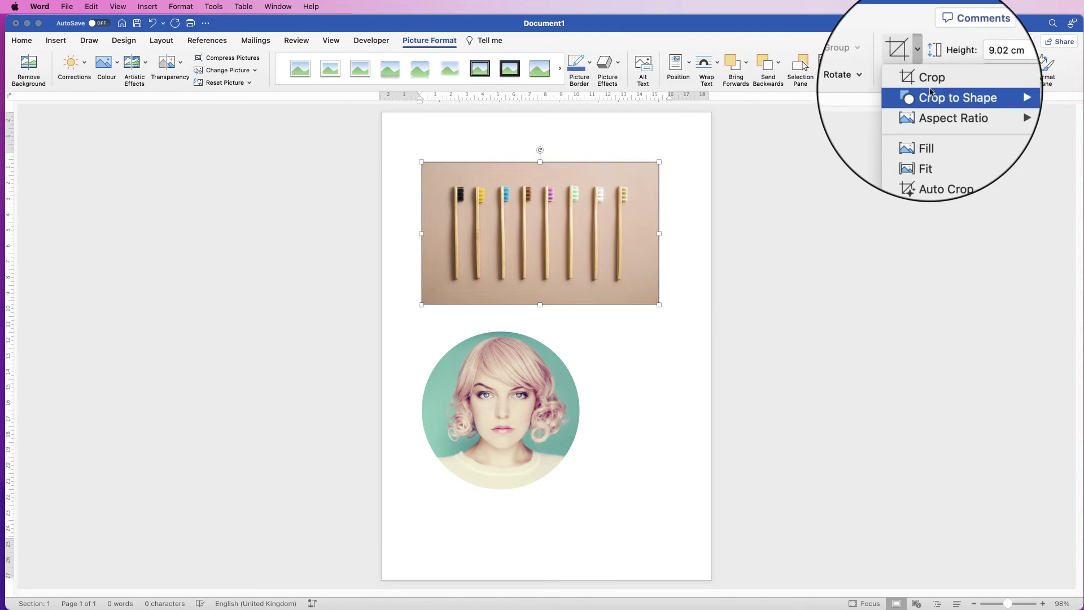
pyautogui.click(1014, 133)
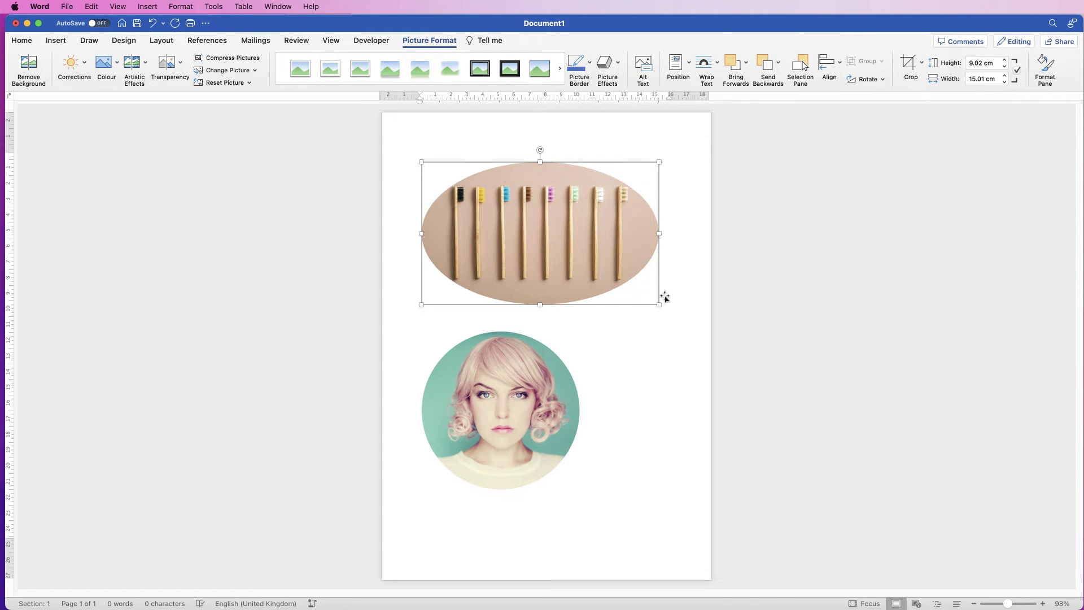
pyautogui.press('super+z')
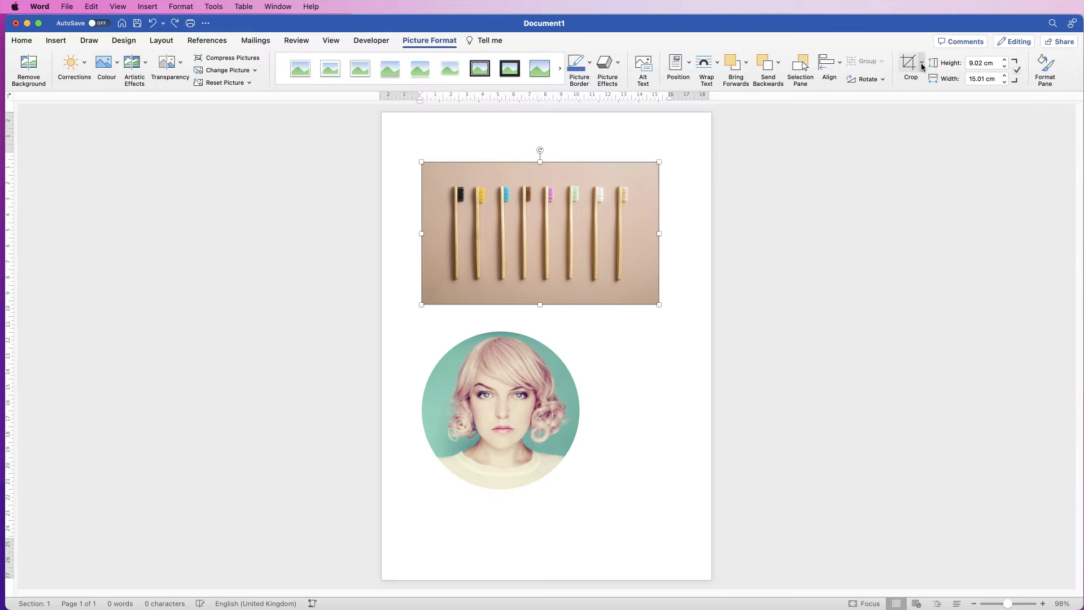
pyautogui.click(926, 66)
pyautogui.moveTo(940, 97)
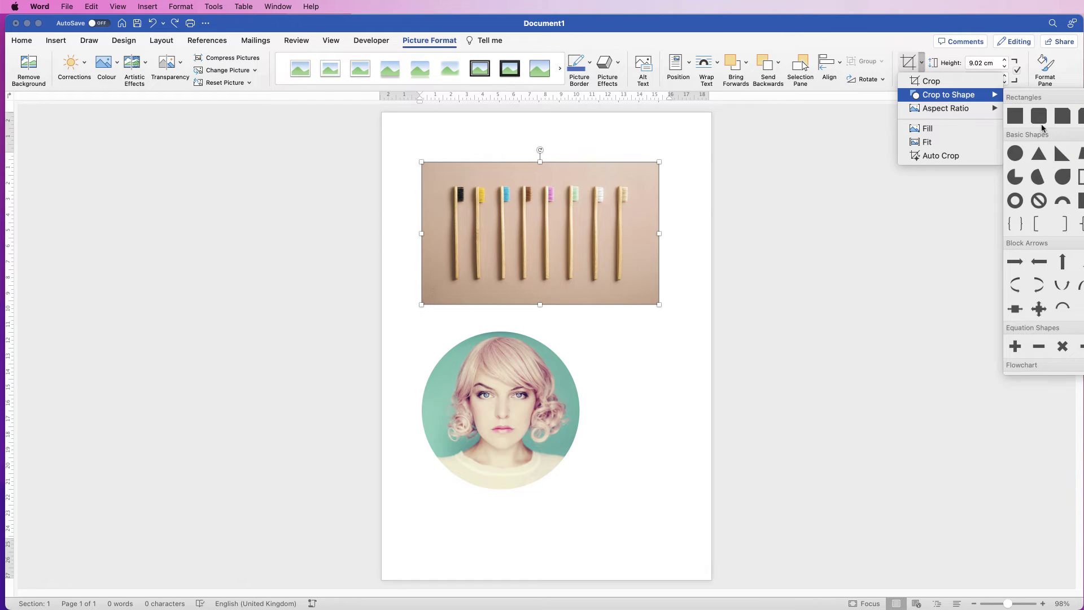
pyautogui.click(1041, 157)
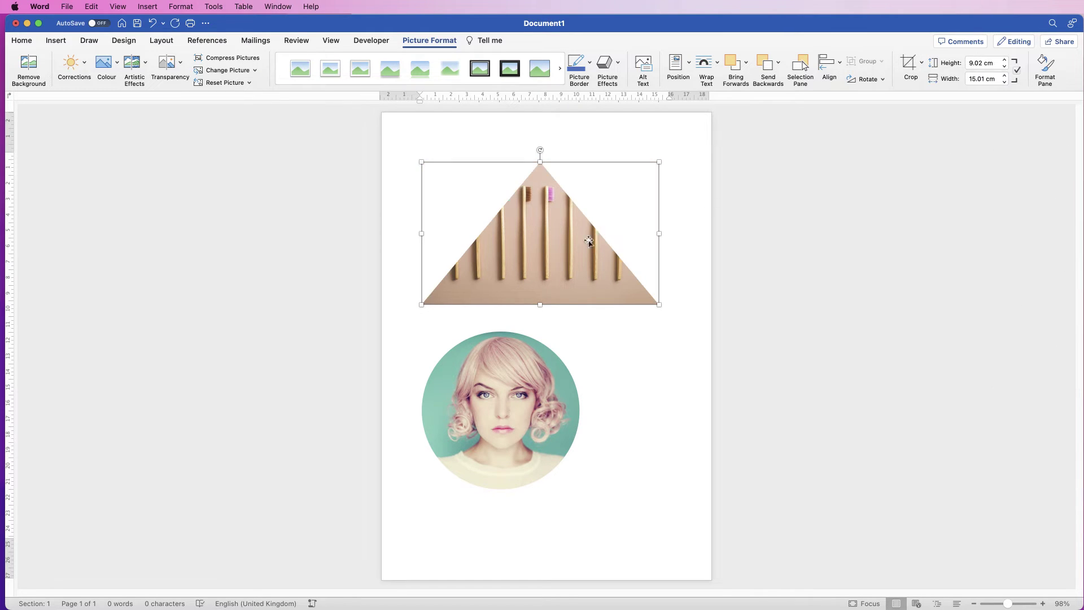
pyautogui.press('super+z')
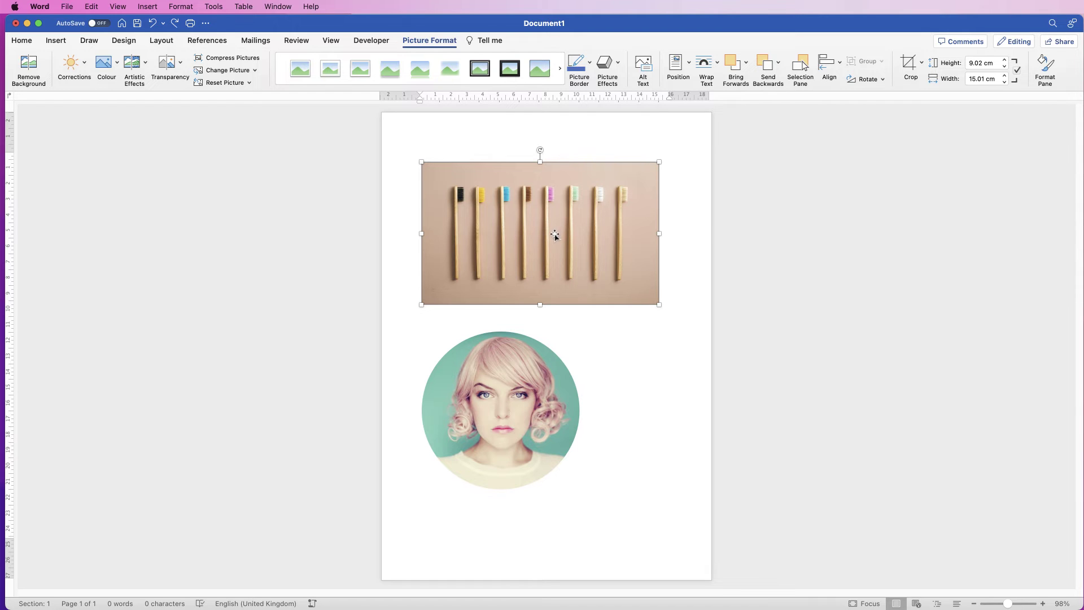
# - Set the toothbrush picture's height to 5 cm, giving 8.32 cm width
pyautogui.click(968, 63)
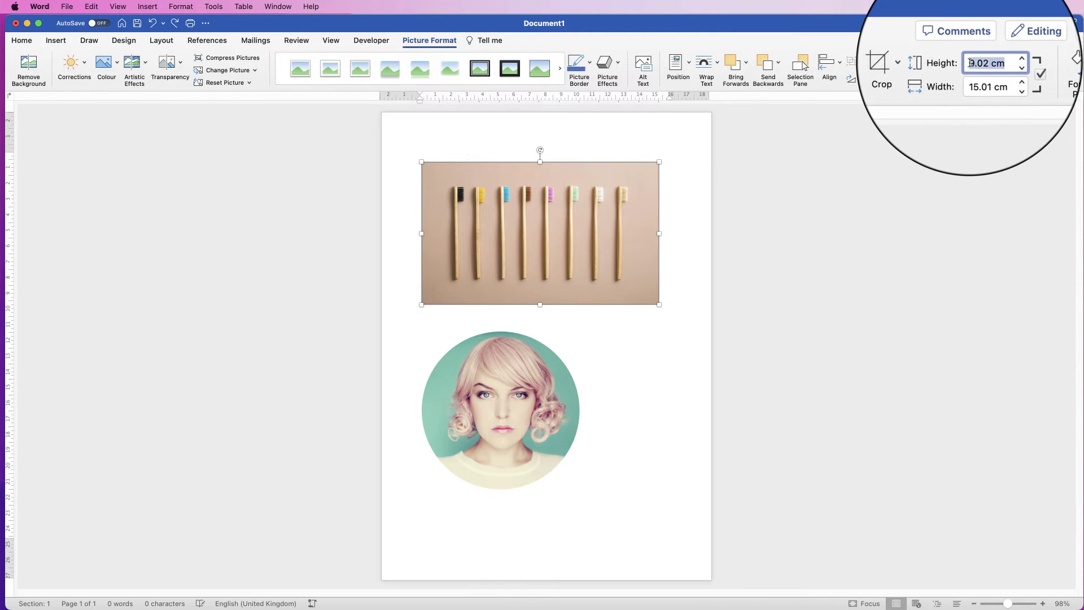
pyautogui.write('5')
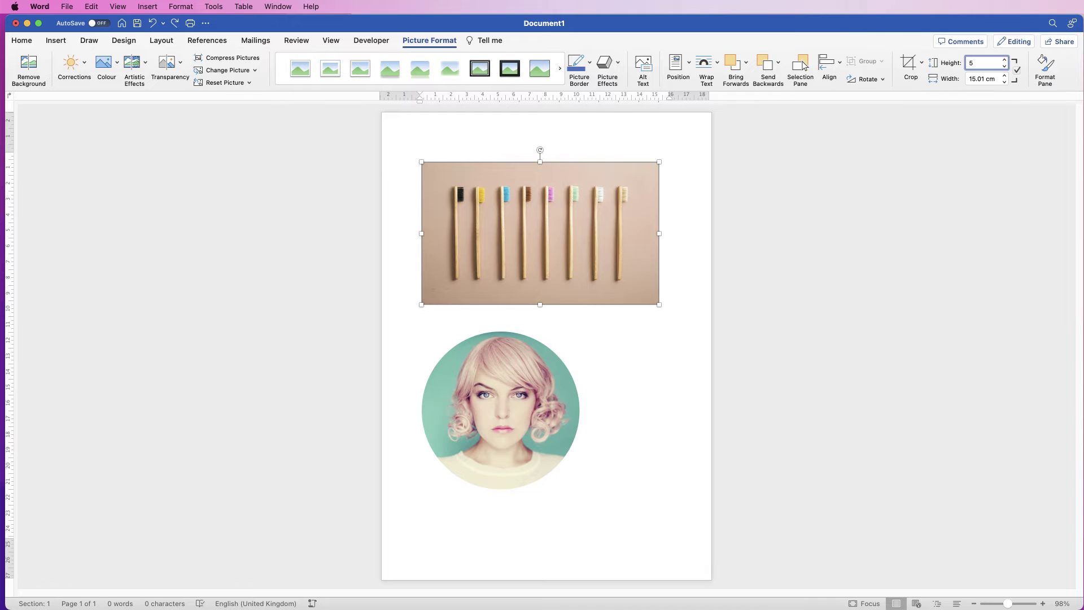
pyautogui.press('Return')
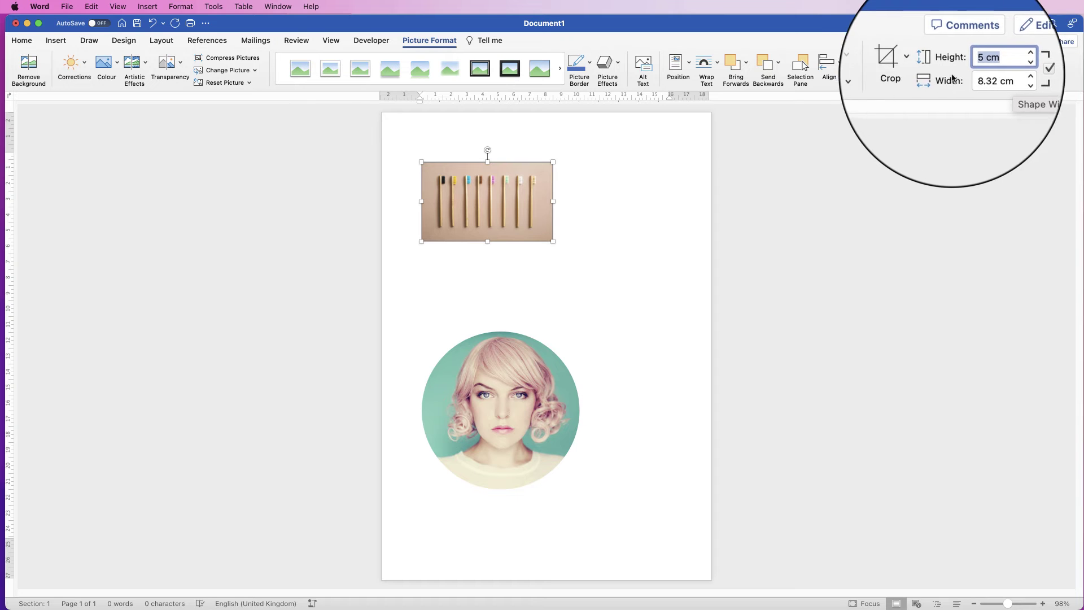
# - Crop the toothbrush picture's right side and shift the image left, leaving it 7.05 cm wide
pyautogui.click(921, 65)
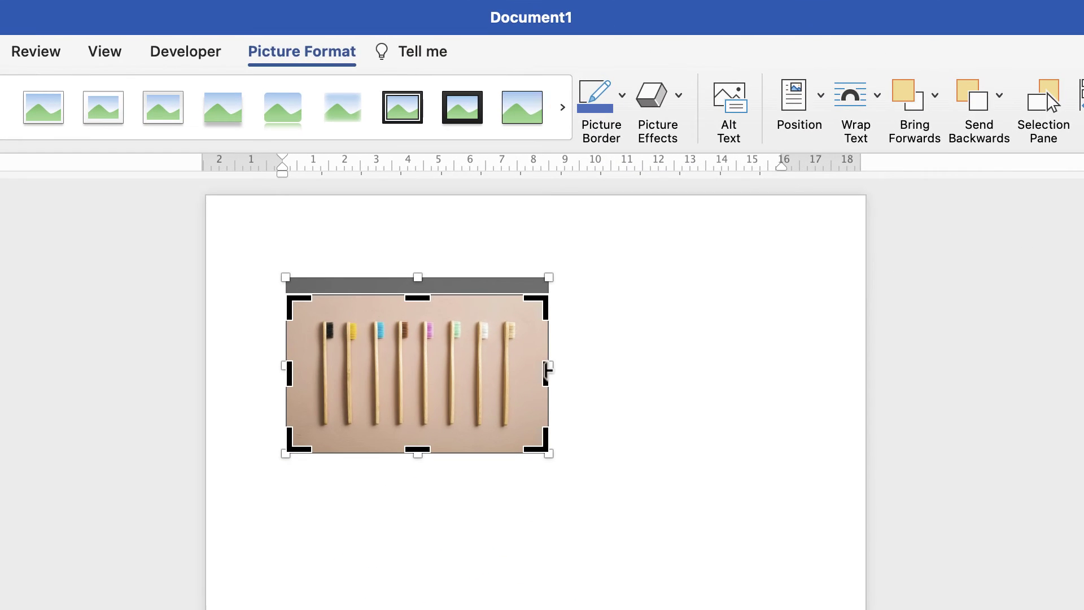
pyautogui.moveTo(545, 370); pyautogui.dragTo(508, 371)
pyautogui.moveTo(420, 365); pyautogui.dragTo(406, 367)
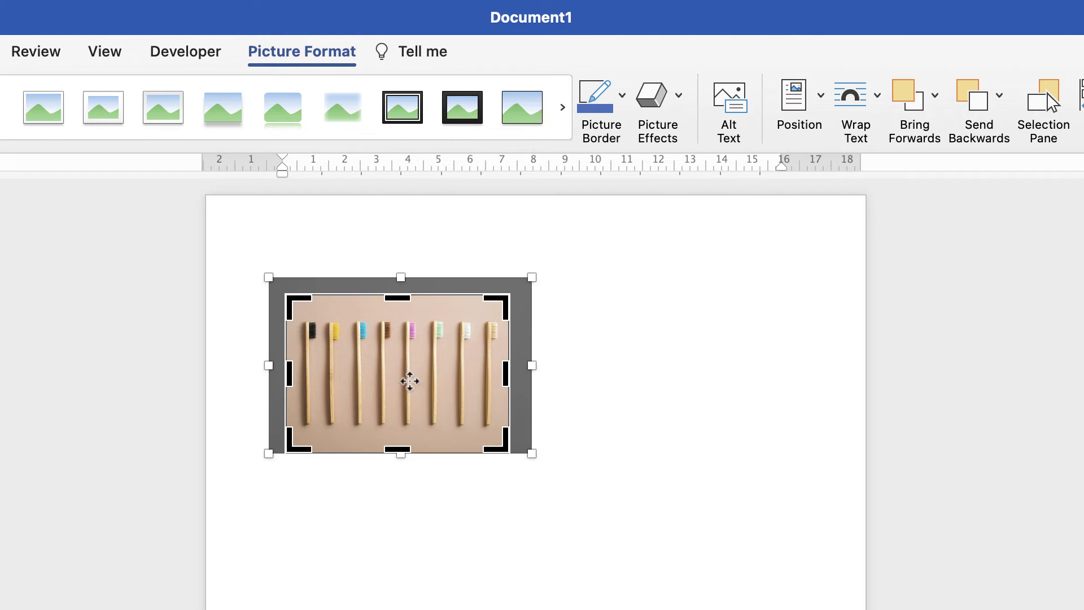
pyautogui.press('Escape')
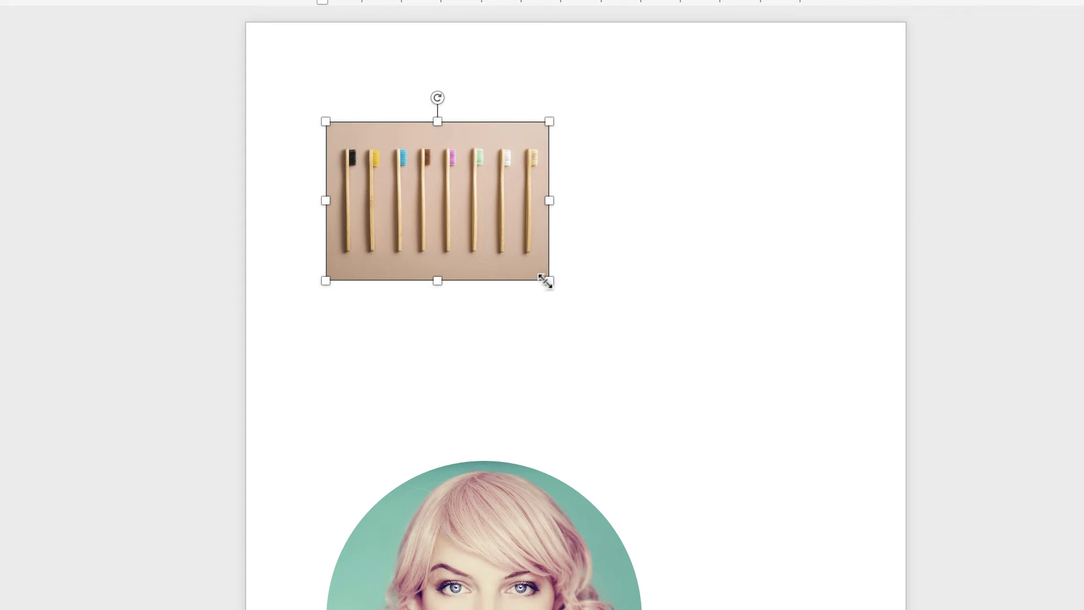
# - Drag the toothbrush picture's corner to enlarge it to 13.3 cm by 9.43 cm
pyautogui.moveTo(545, 282); pyautogui.dragTo(748, 414)
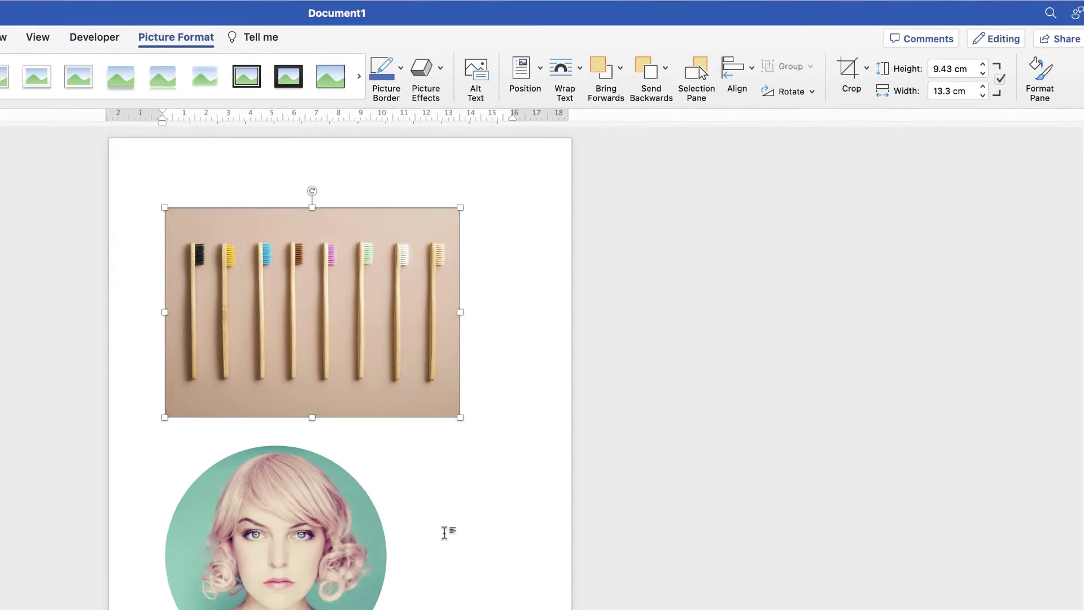
pyautogui.click(625, 387)
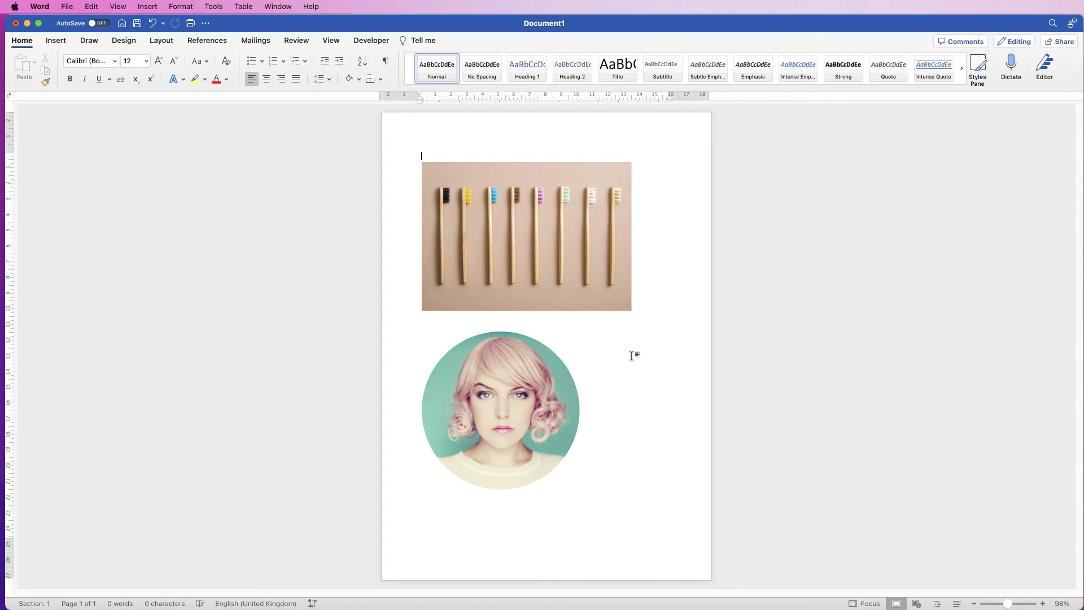
# - Crop the toothbrush picture into a thin strip, trimming the bottom and extending both sides
pyautogui.click(554, 237)
pyautogui.click(909, 64)
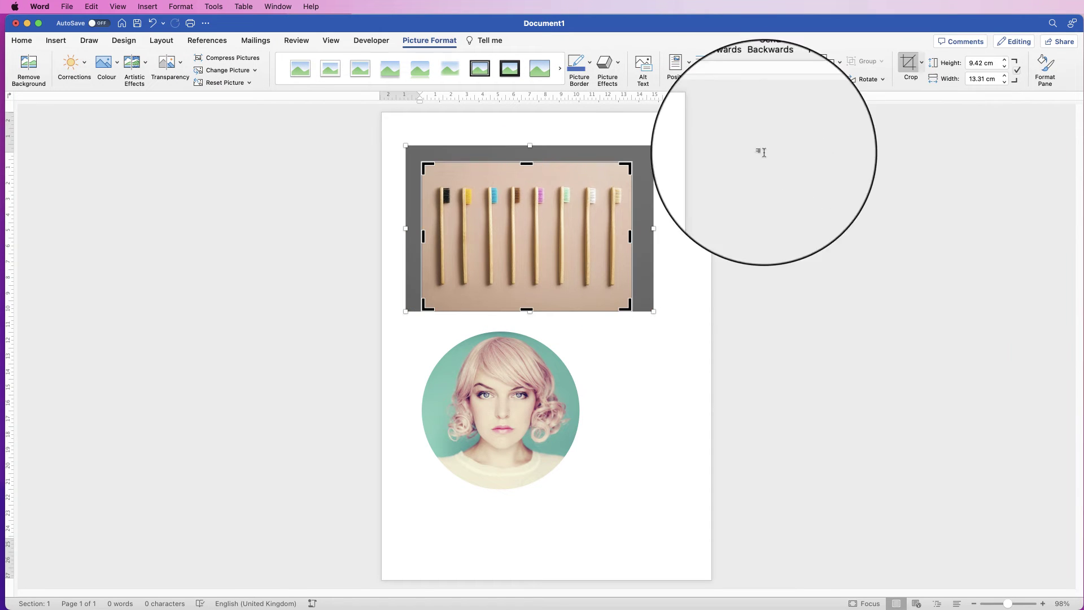
pyautogui.moveTo(530, 310); pyautogui.dragTo(534, 238)
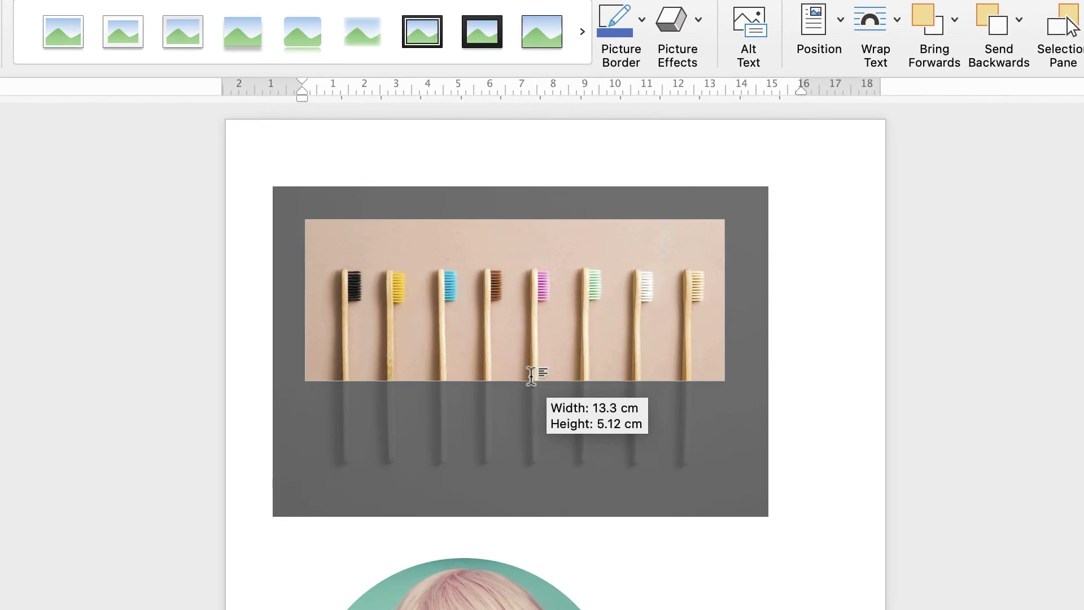
pyautogui.moveTo(530, 372); pyautogui.dragTo(532, 346)
pyautogui.moveTo(725, 285); pyautogui.dragTo(768, 283)
pyautogui.moveTo(310, 287); pyautogui.dragTo(277, 286)
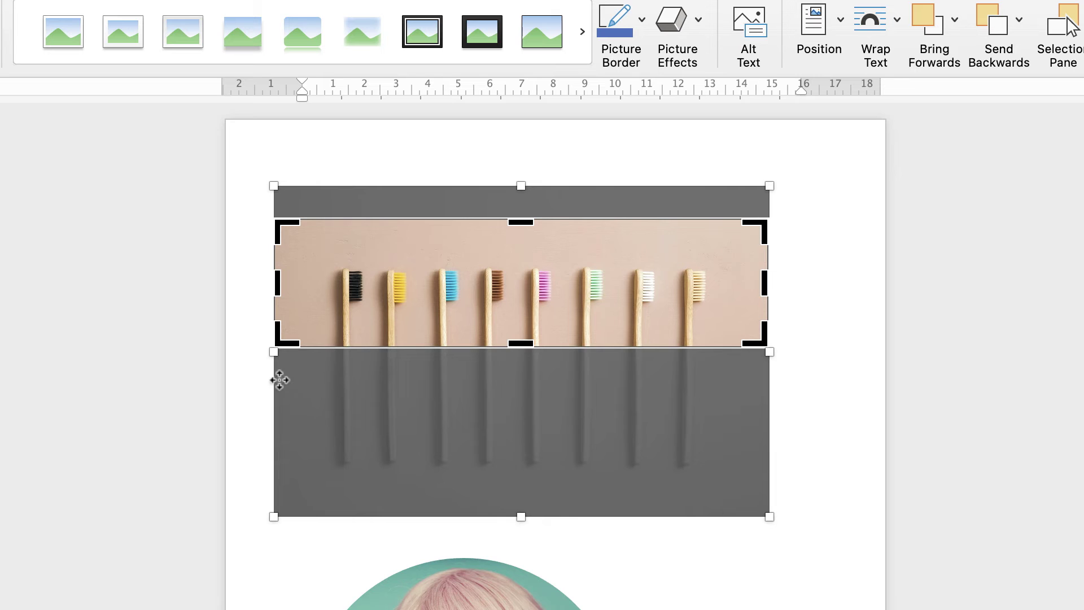
pyautogui.click(279, 380)
# - Move the banner to the page top, stretch it to full page width, and centre it horizontally
pyautogui.moveTo(607, 247); pyautogui.dragTo(479, 184)
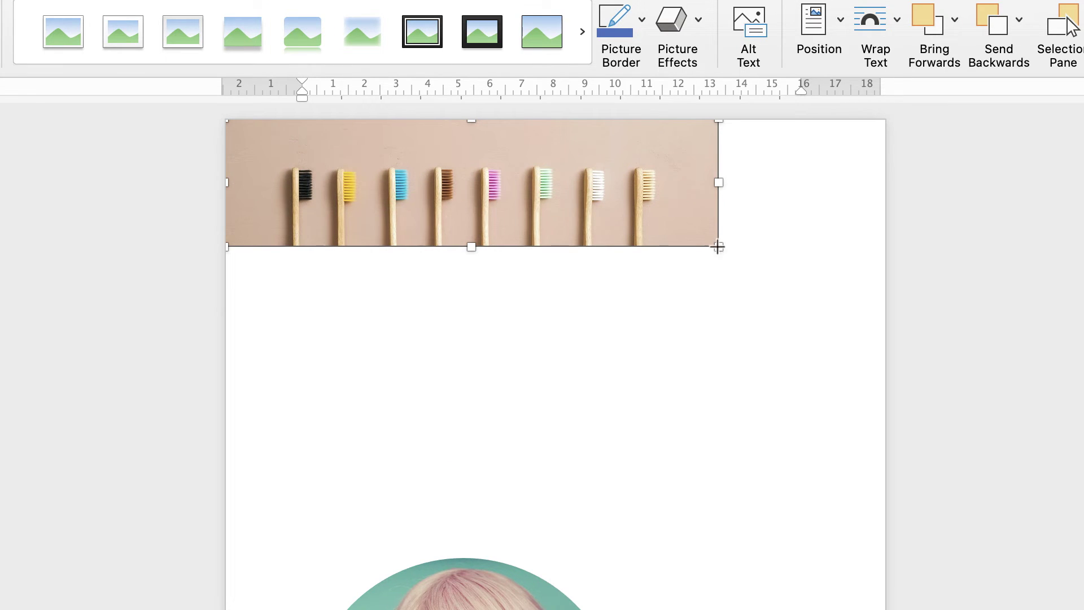
pyautogui.moveTo(717, 247); pyautogui.dragTo(818, 286)
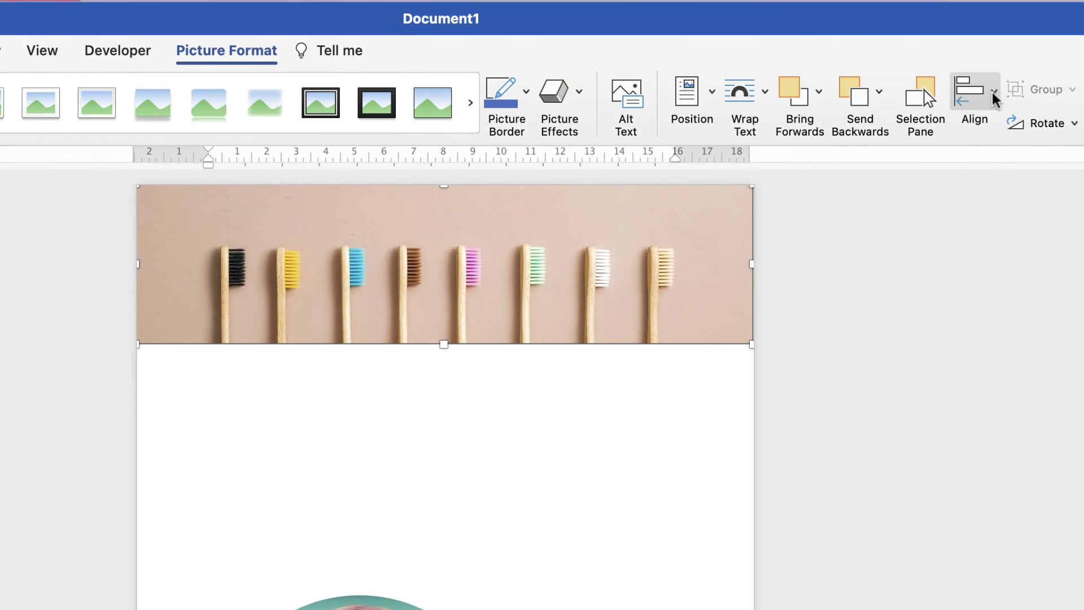
pyautogui.click(993, 96)
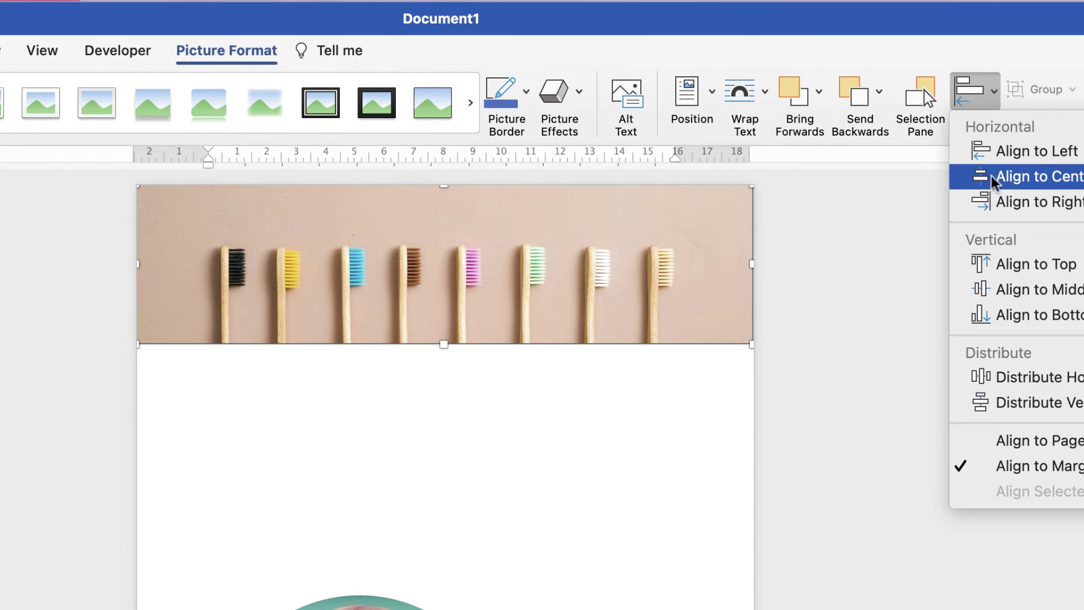
pyautogui.click(1030, 180)
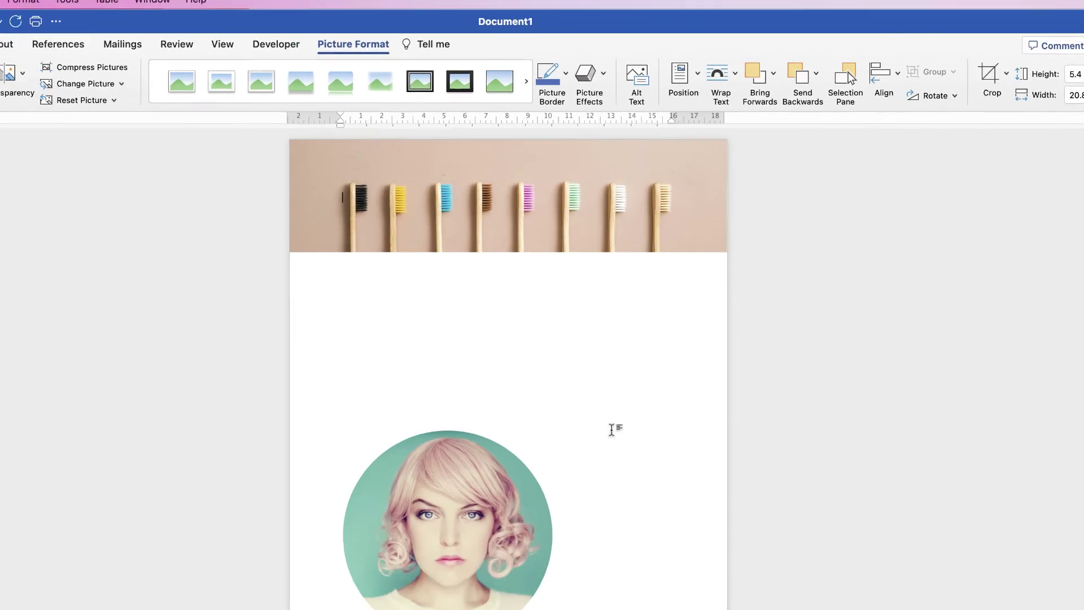
pyautogui.click(611, 429)
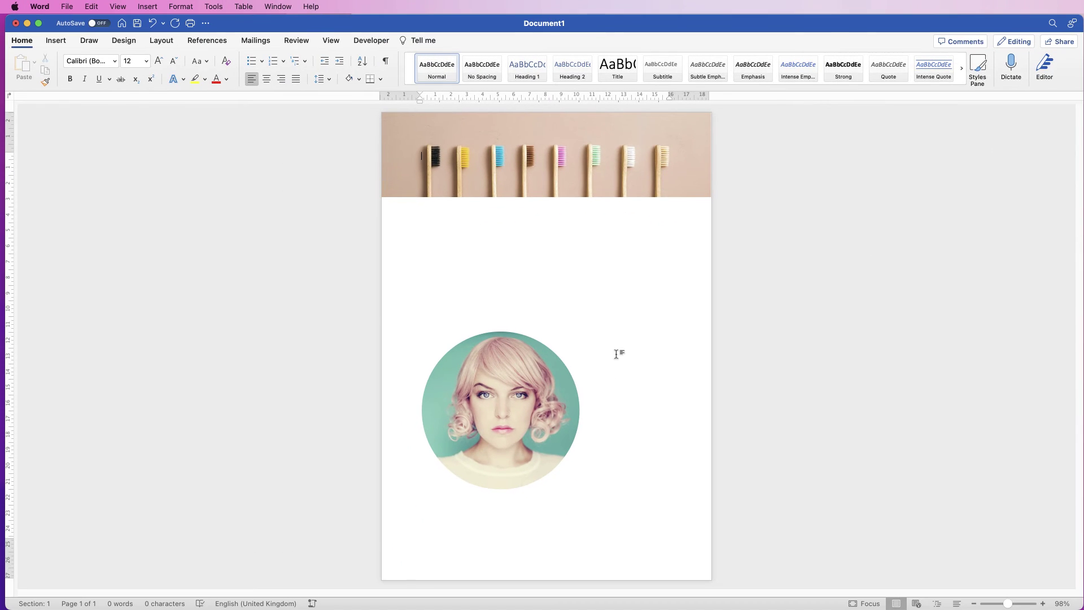
# - Widen the circular portrait's crop on both sides and change its shape back to a Rectangle
pyautogui.click(497, 407)
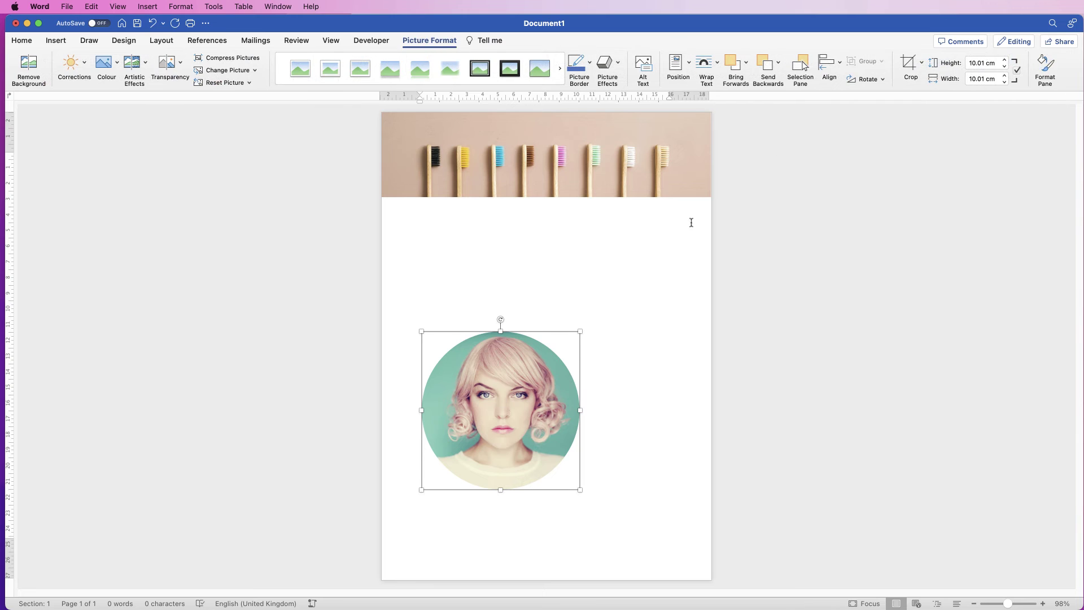
pyautogui.click(922, 63)
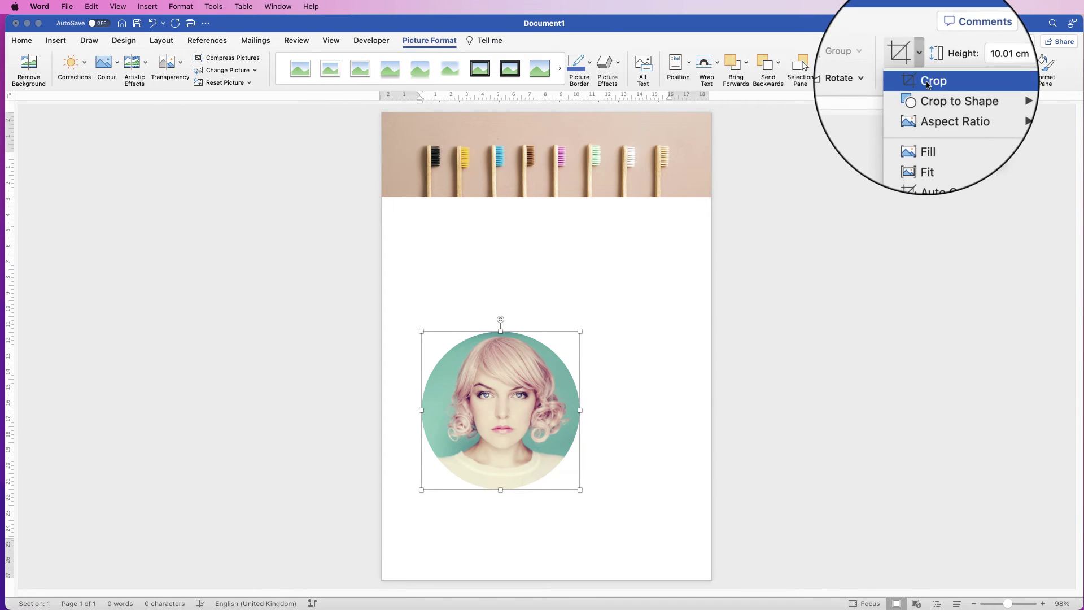
pyautogui.click(928, 85)
pyautogui.moveTo(582, 334); pyautogui.dragTo(614, 336)
pyautogui.moveTo(415, 409); pyautogui.dragTo(390, 411)
pyautogui.click(923, 63)
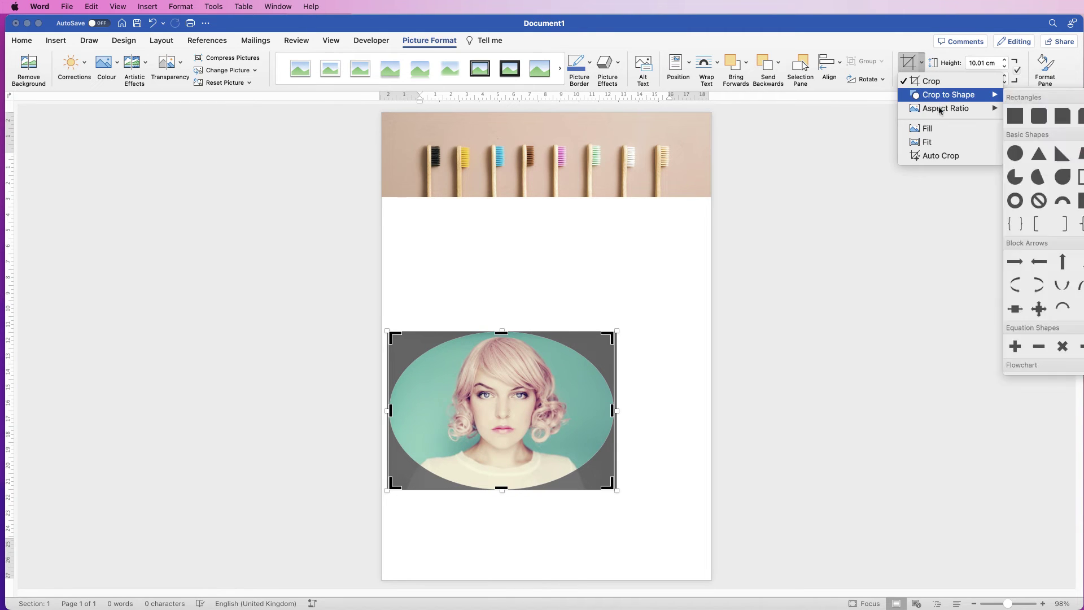
pyautogui.moveTo(981, 101)
pyautogui.click(1014, 116)
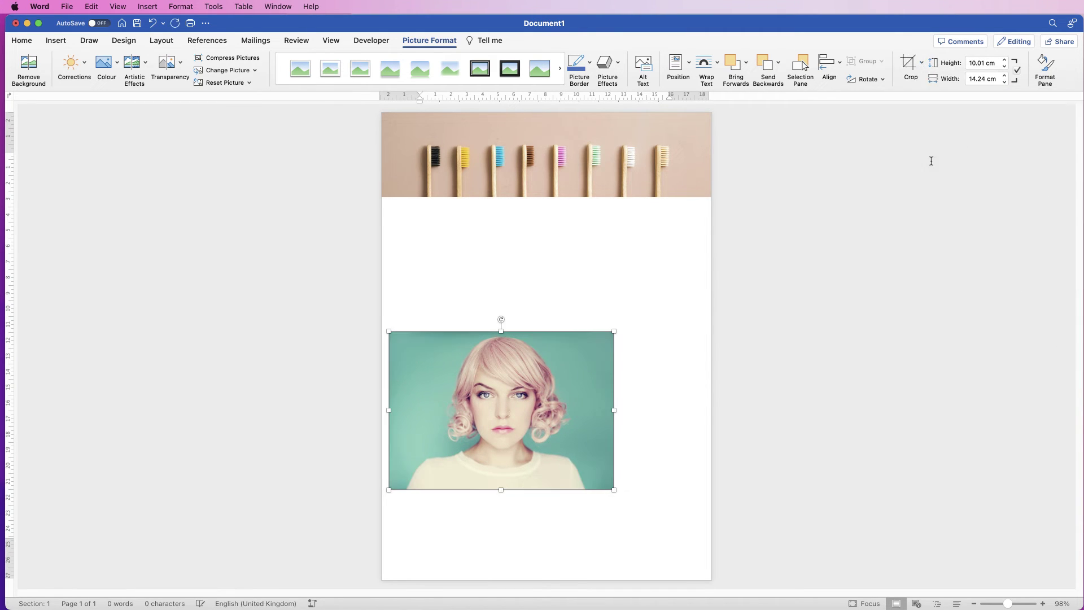
# - Place the portrait directly below the banner and enlarge it to the full page width
pyautogui.moveTo(521, 408); pyautogui.dragTo(512, 284)
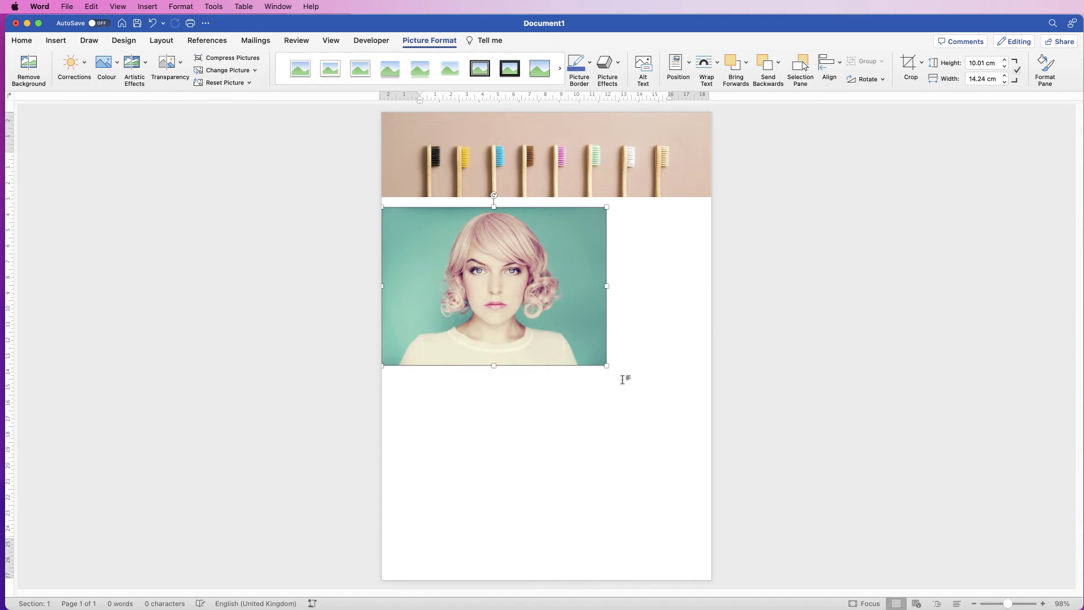
pyautogui.moveTo(605, 365); pyautogui.dragTo(740, 469)
pyautogui.moveTo(617, 389); pyautogui.dragTo(600, 501)
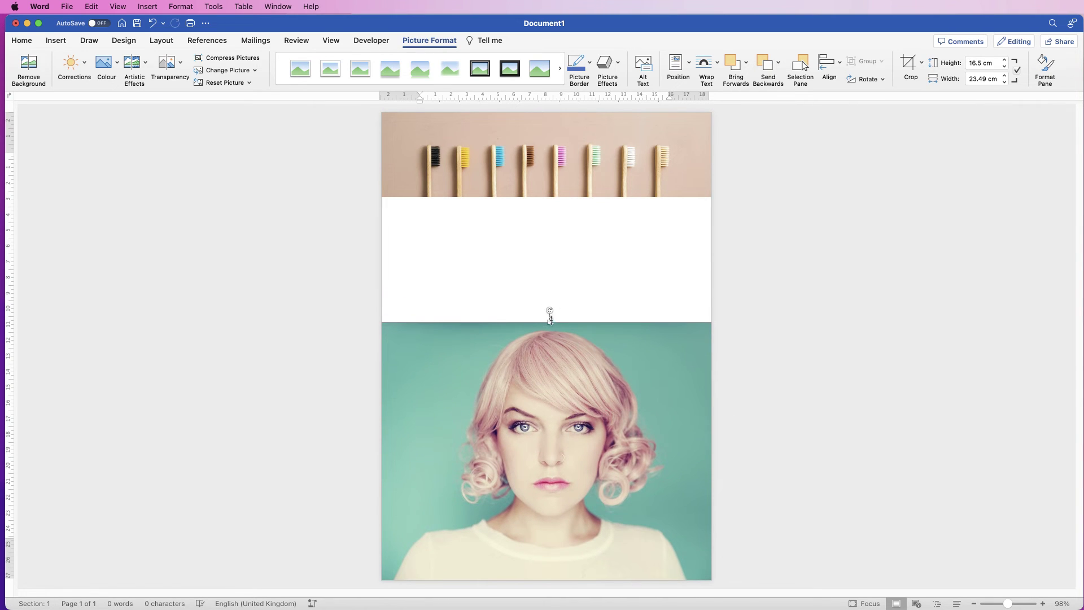
pyautogui.moveTo(549, 320)
pyautogui.mouseDown()
pyautogui.moveTo(552, 218)
pyautogui.moveTo(563, 199)
pyautogui.moveTo(558, 328)
pyautogui.mouseUp()
# - Move the large portrait slightly down and to the right
pyautogui.click(609, 308)
pyautogui.click(535, 306)
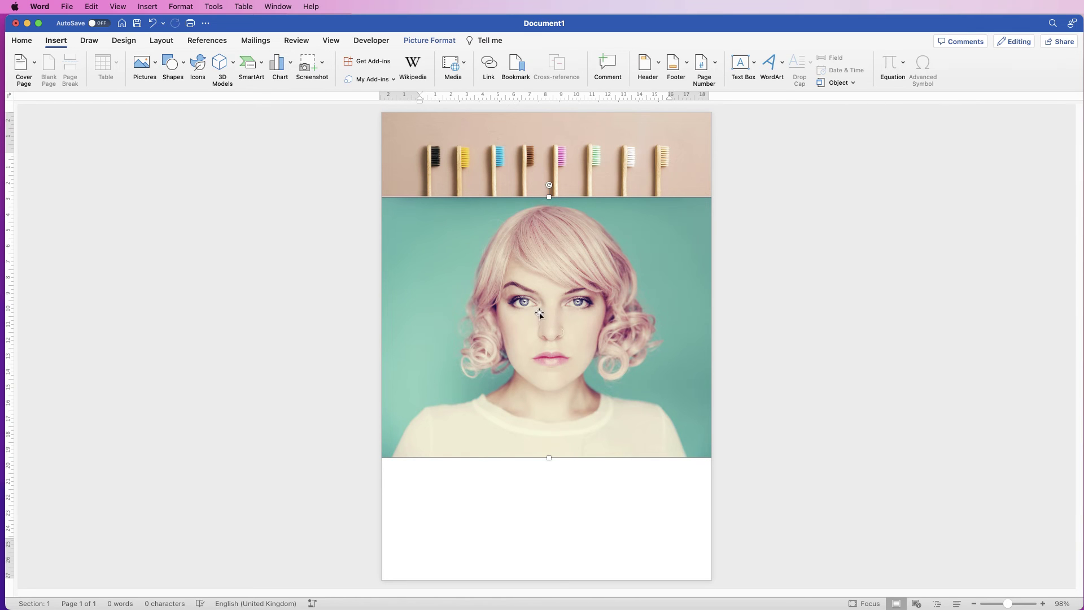
pyautogui.moveTo(536, 307); pyautogui.dragTo(584, 332)
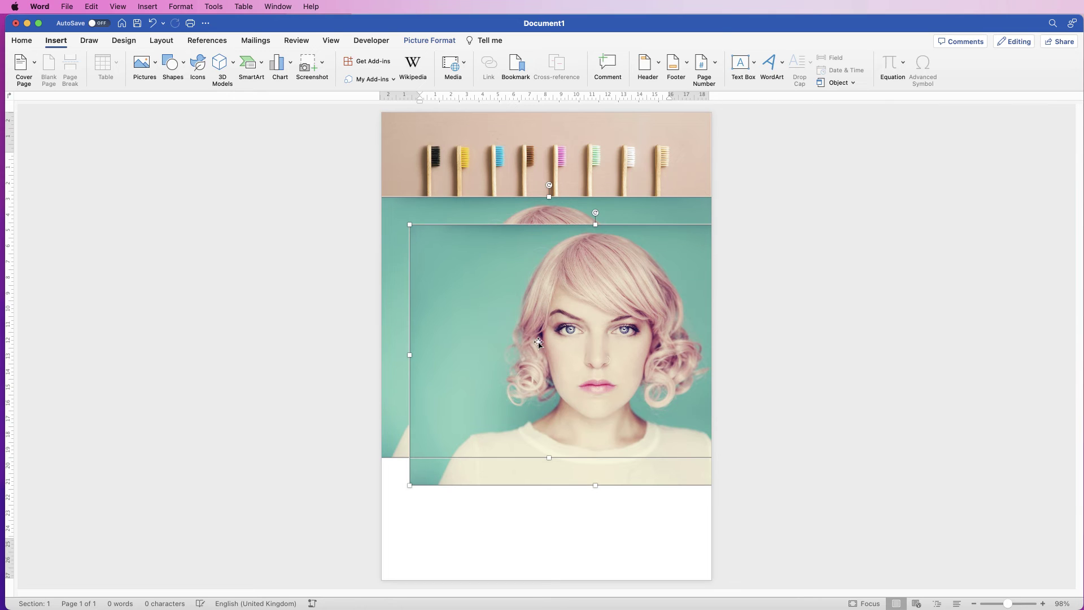
# - Shrink the overlaid portrait copy to a small picture at the lower left
pyautogui.click(407, 519)
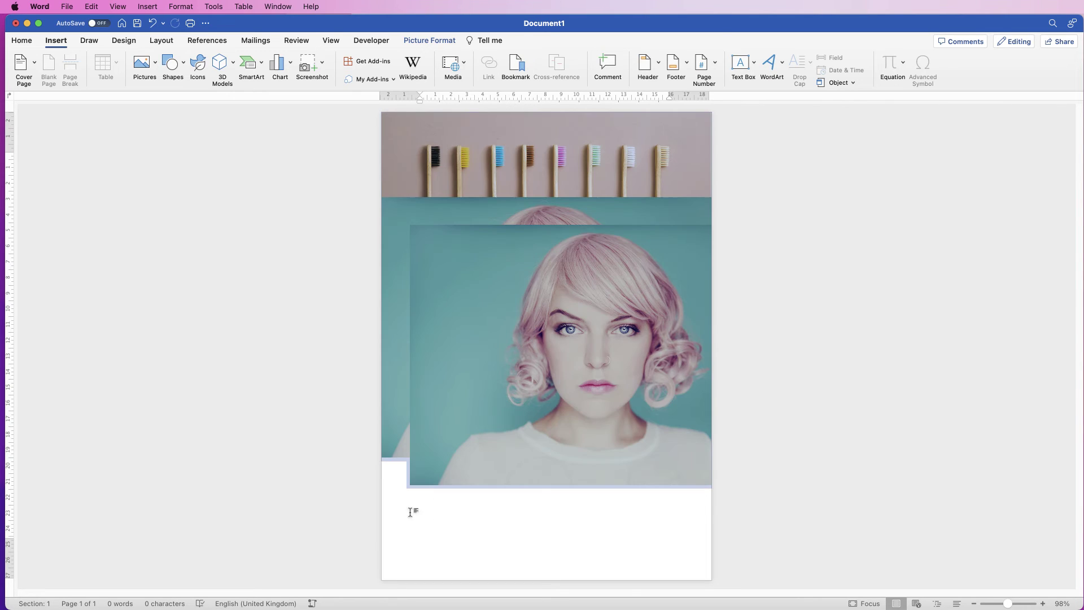
pyautogui.click(452, 221)
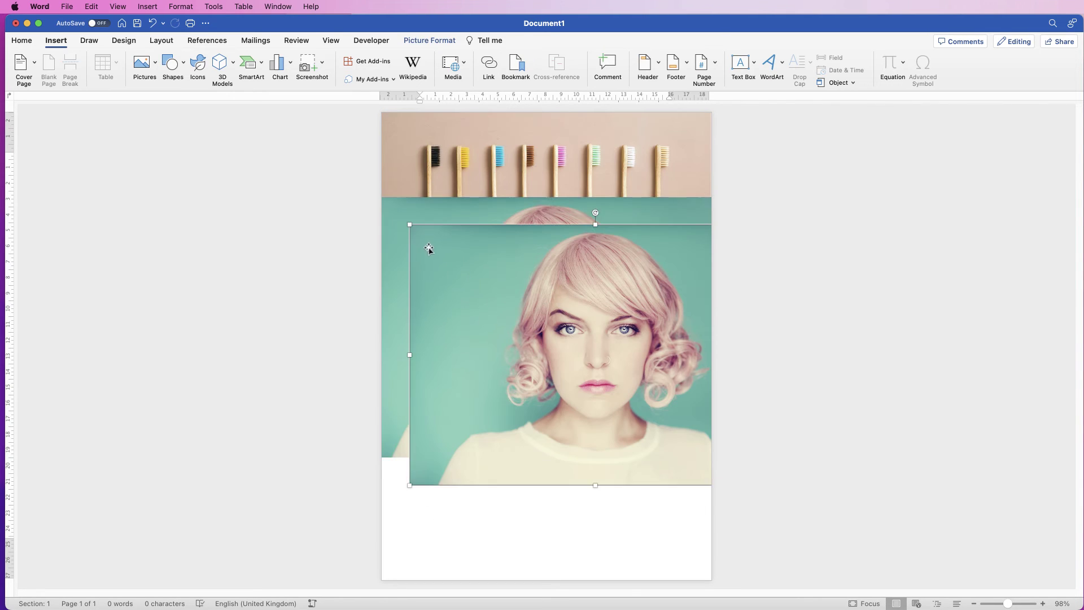
pyautogui.moveTo(410, 225); pyautogui.dragTo(581, 335)
pyautogui.moveTo(685, 388); pyautogui.dragTo(512, 476)
pyautogui.moveTo(611, 423); pyautogui.dragTo(538, 473)
pyautogui.moveTo(506, 529); pyautogui.dragTo(486, 528)
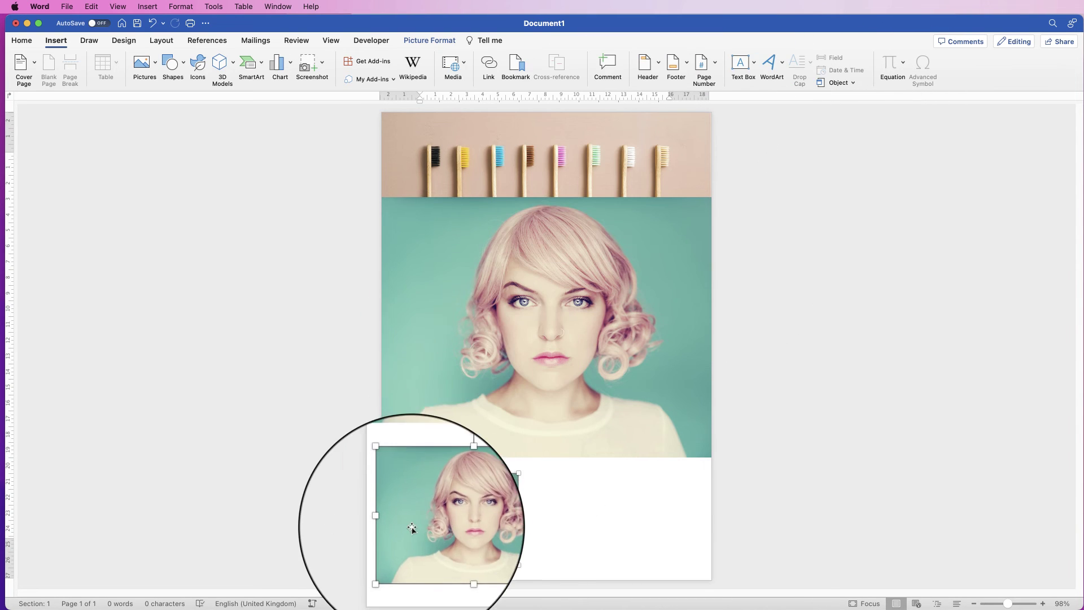
# - Crop the small copy to a 1:1 square and duplicate it to the right
pyautogui.click(429, 40)
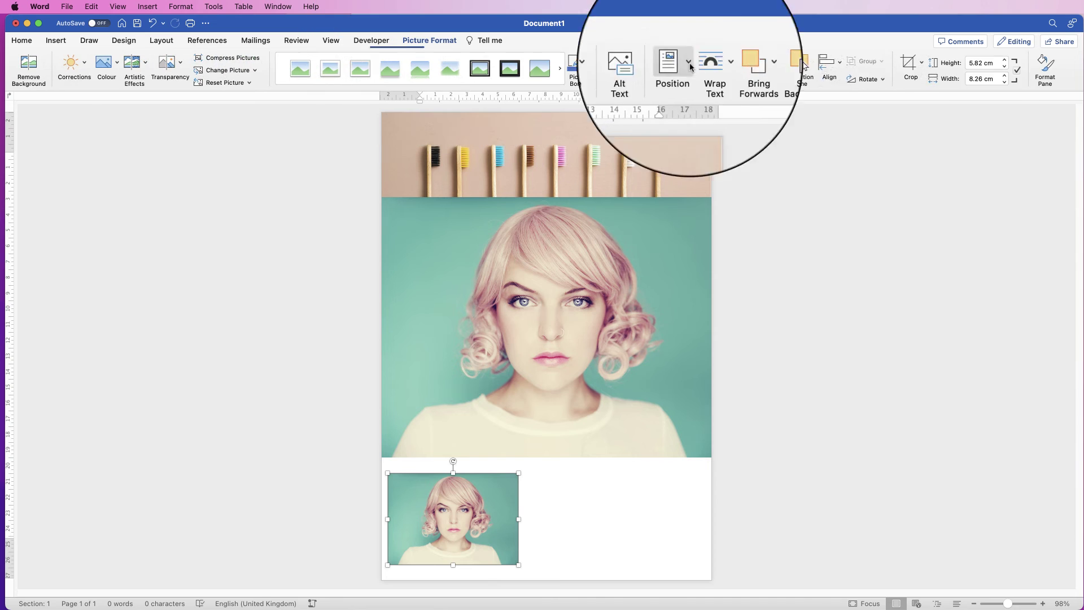
pyautogui.click(922, 62)
pyautogui.moveTo(939, 97)
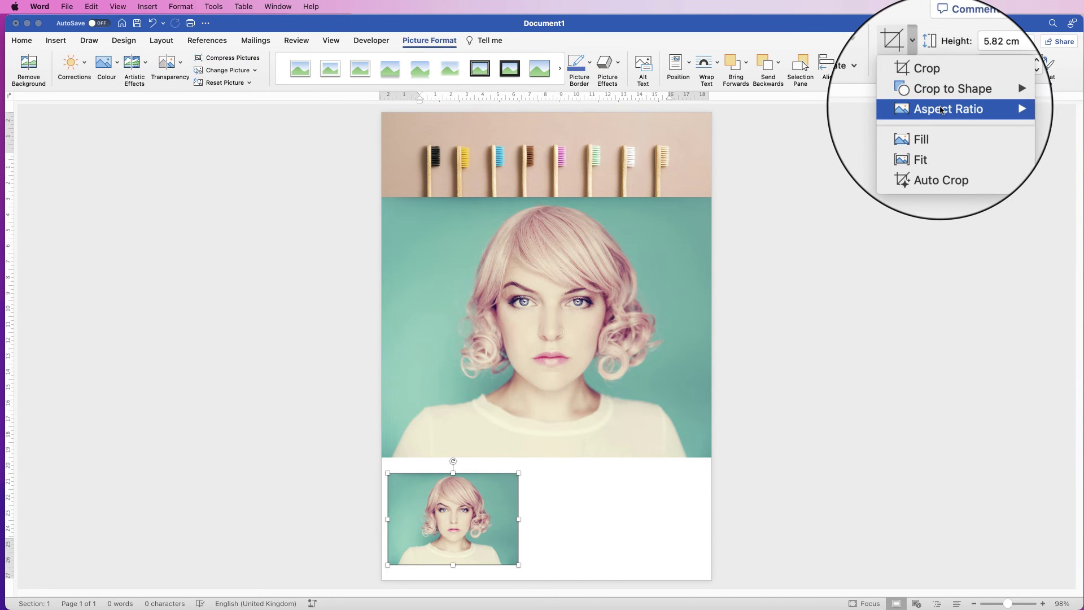
pyautogui.click(1034, 205)
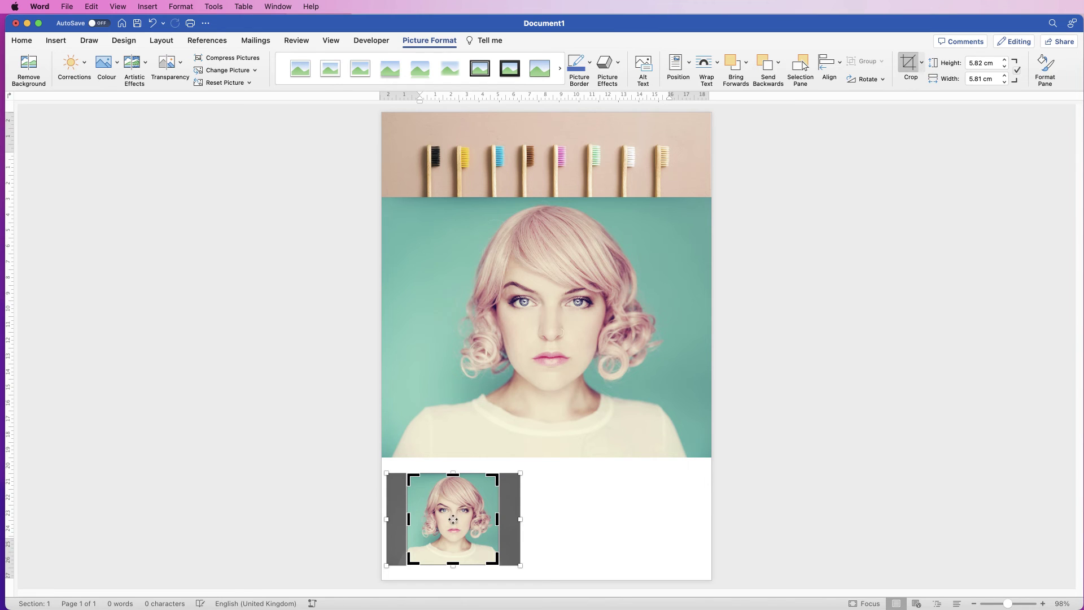
pyautogui.moveTo(452, 519); pyautogui.dragTo(455, 518)
pyautogui.press('Return')
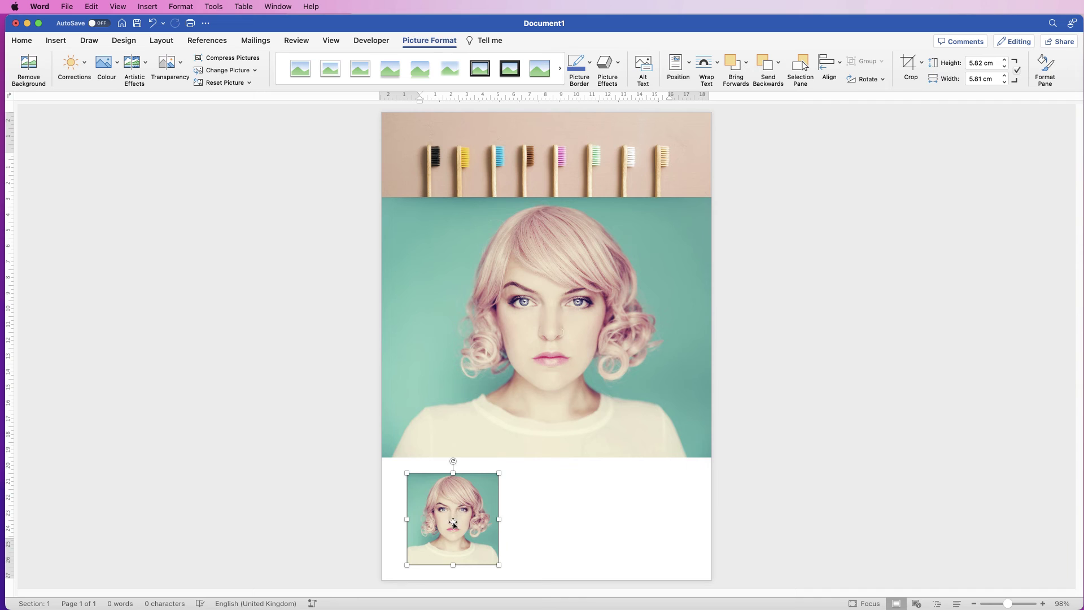
pyautogui.moveTo(449, 520); pyautogui.dragTo(637, 519)
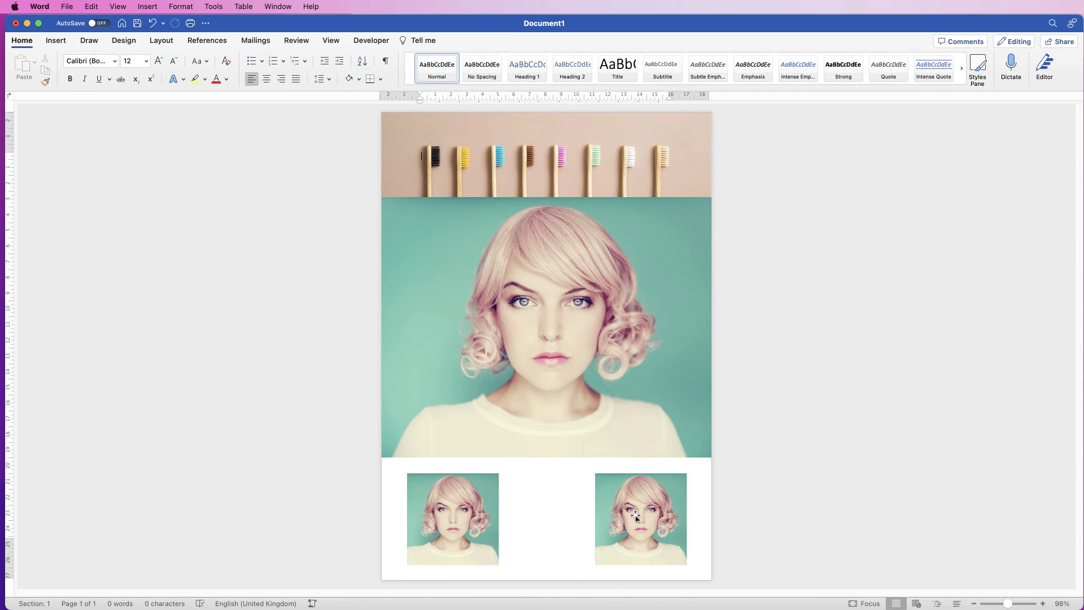
# - Duplicate a thumbnail into the gap and crop the middle one to an oval
pyautogui.moveTo(642, 518); pyautogui.dragTo(550, 515)
pyautogui.click(551, 513)
pyautogui.click(921, 63)
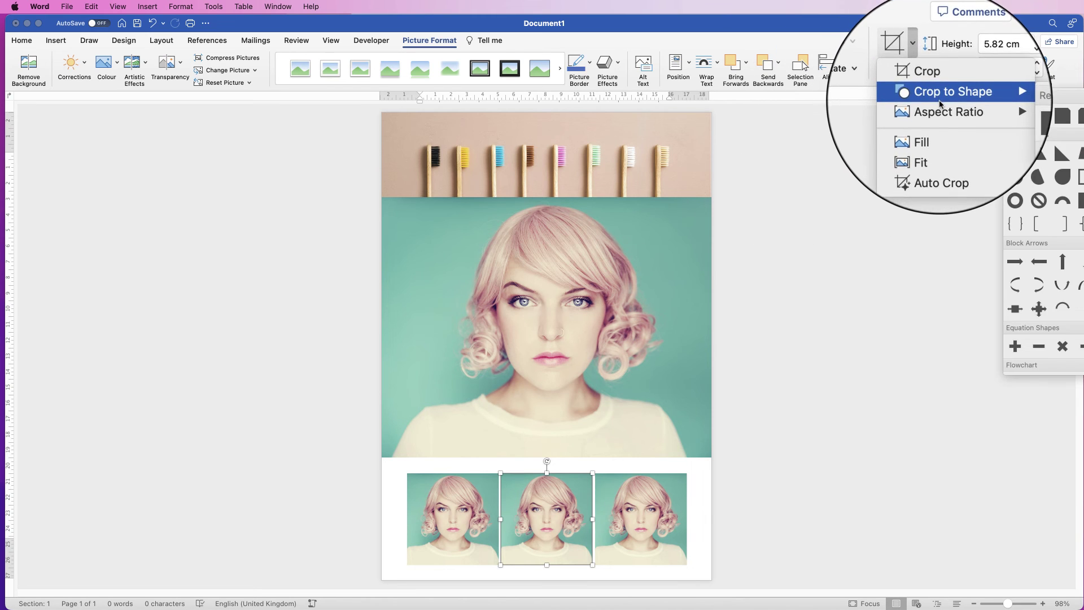
pyautogui.moveTo(964, 100)
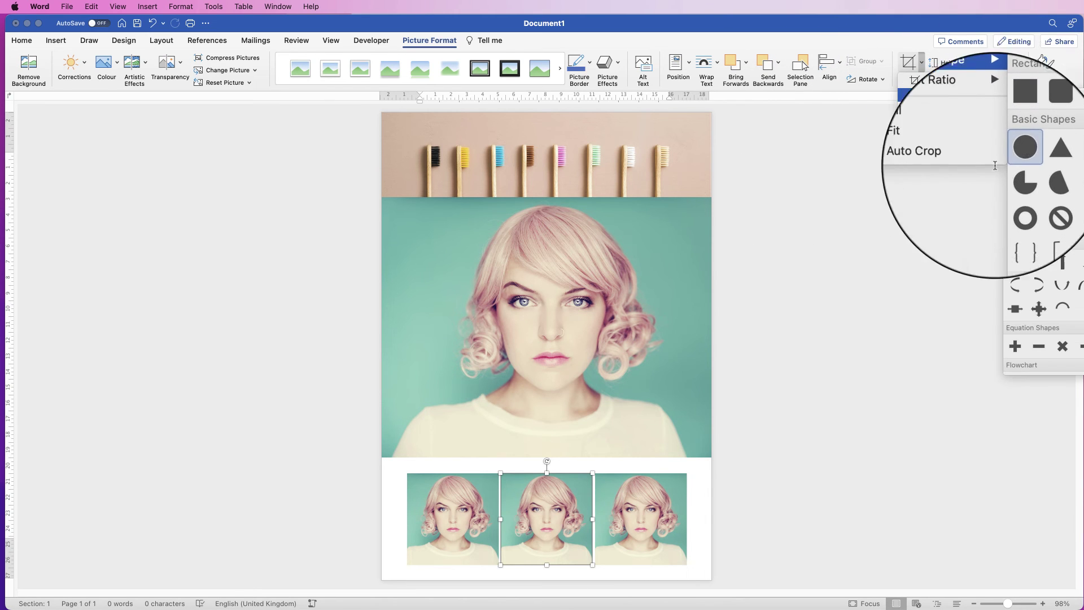
pyautogui.click(1015, 151)
# - Nudge the right thumbnail slightly right and the left thumbnail slightly left
pyautogui.click(638, 465)
pyautogui.moveTo(639, 515); pyautogui.dragTo(649, 514)
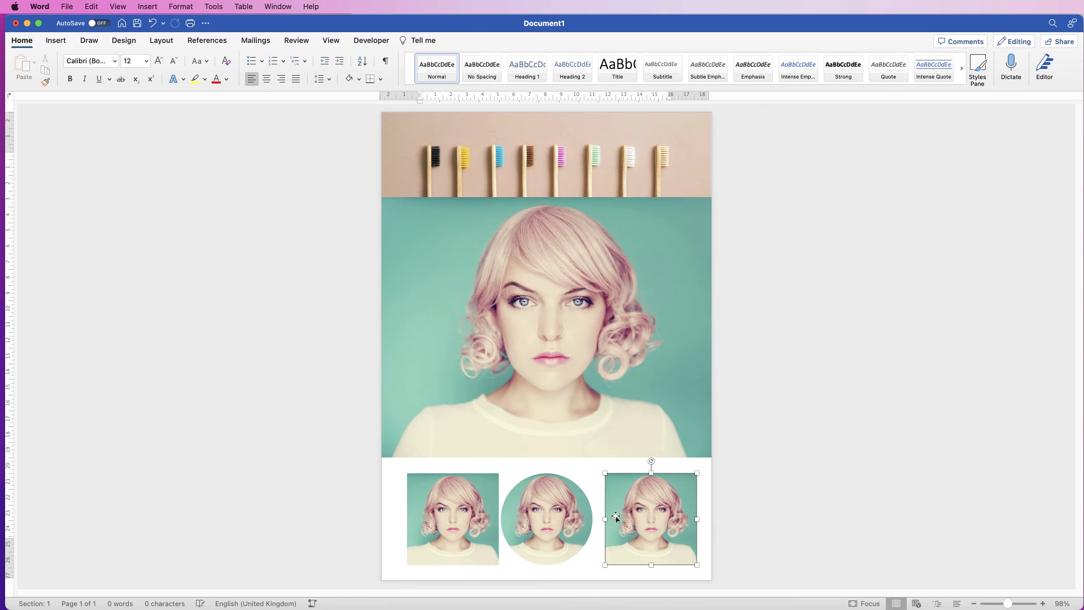
pyautogui.moveTo(468, 529); pyautogui.dragTo(454, 530)
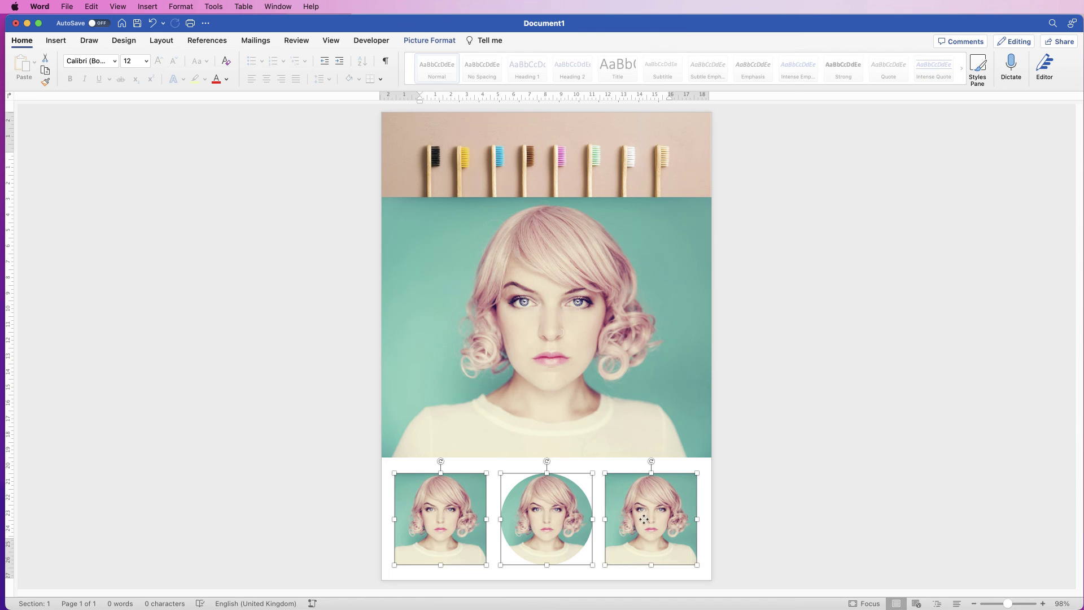
# - Distribute the three thumbnails horizontally and align them to their middles
pyautogui.click(445, 44)
pyautogui.click(841, 64)
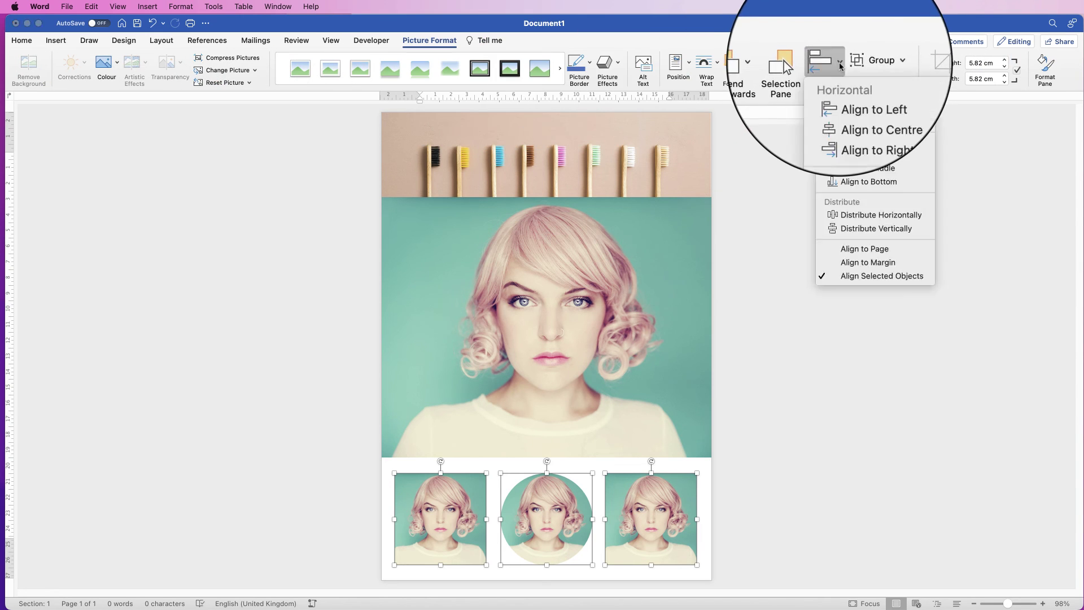
pyautogui.click(855, 216)
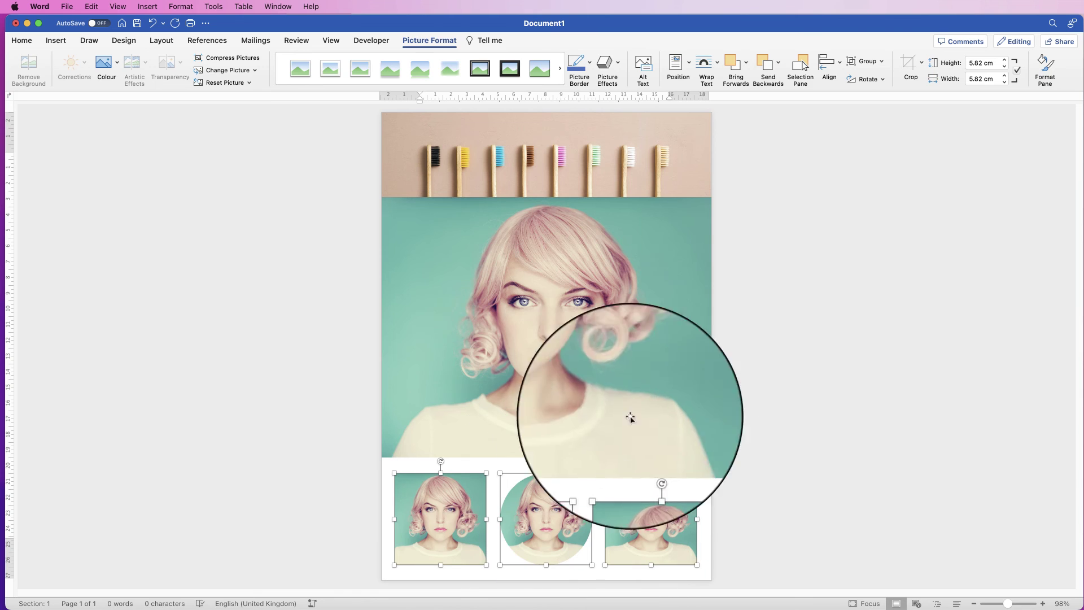
pyautogui.click(841, 65)
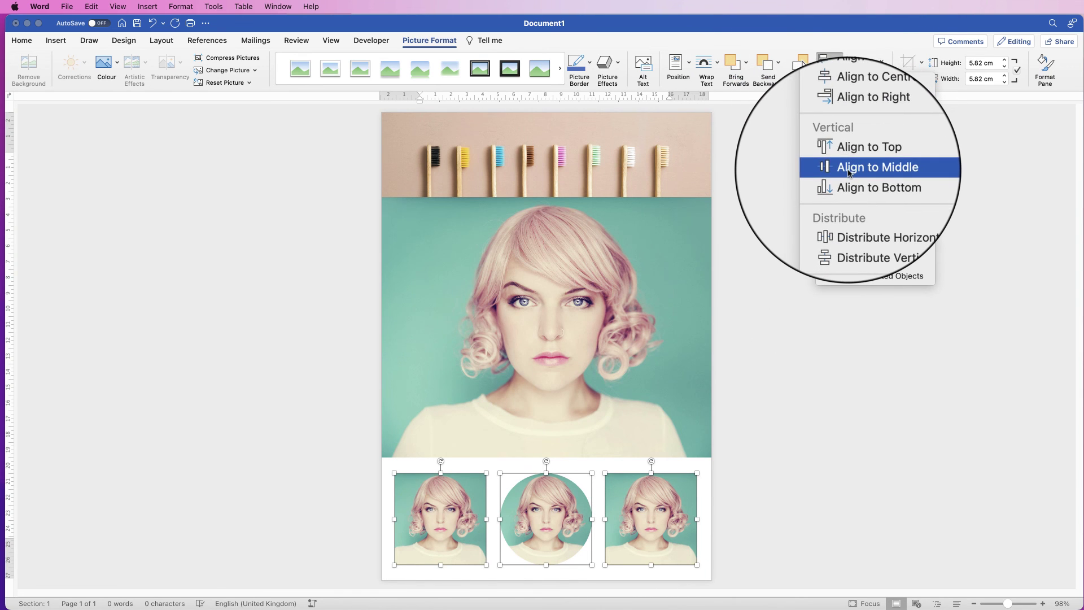
pyautogui.click(850, 171)
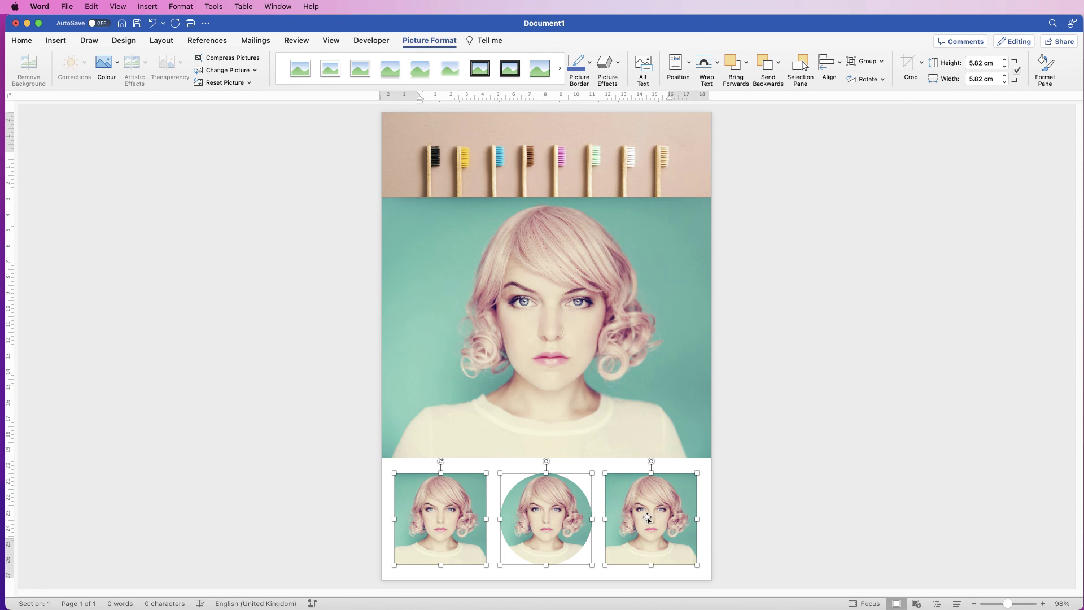
pyautogui.click(760, 498)
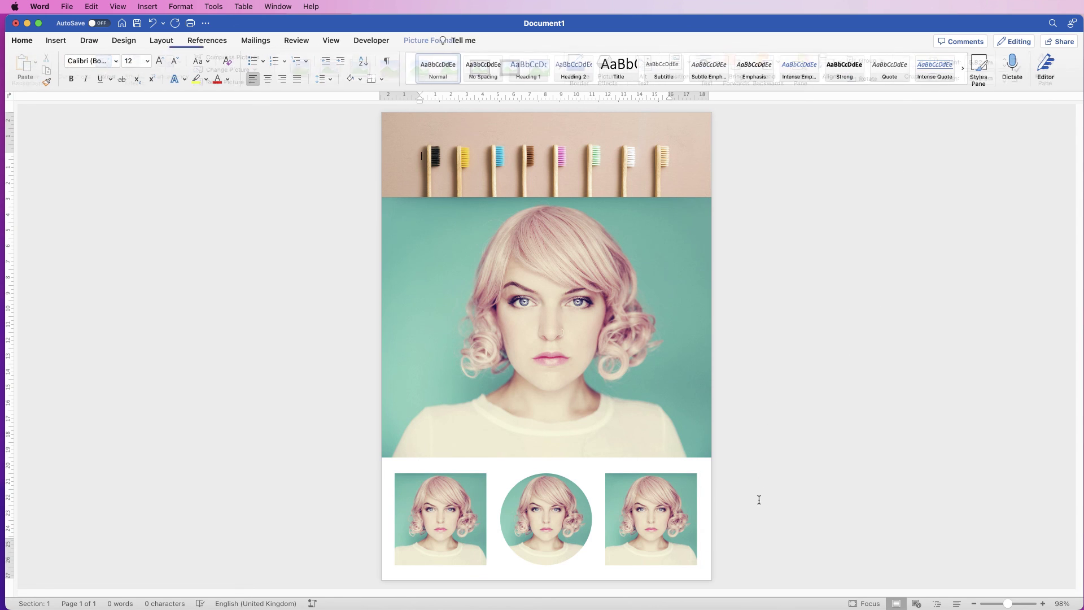
pyautogui.click(644, 514)
# - Set the height of all three selected thumbnails to 6 cm
pyautogui.keyDown('shift'); pyautogui.click(448, 524); pyautogui.keyUp('shift')
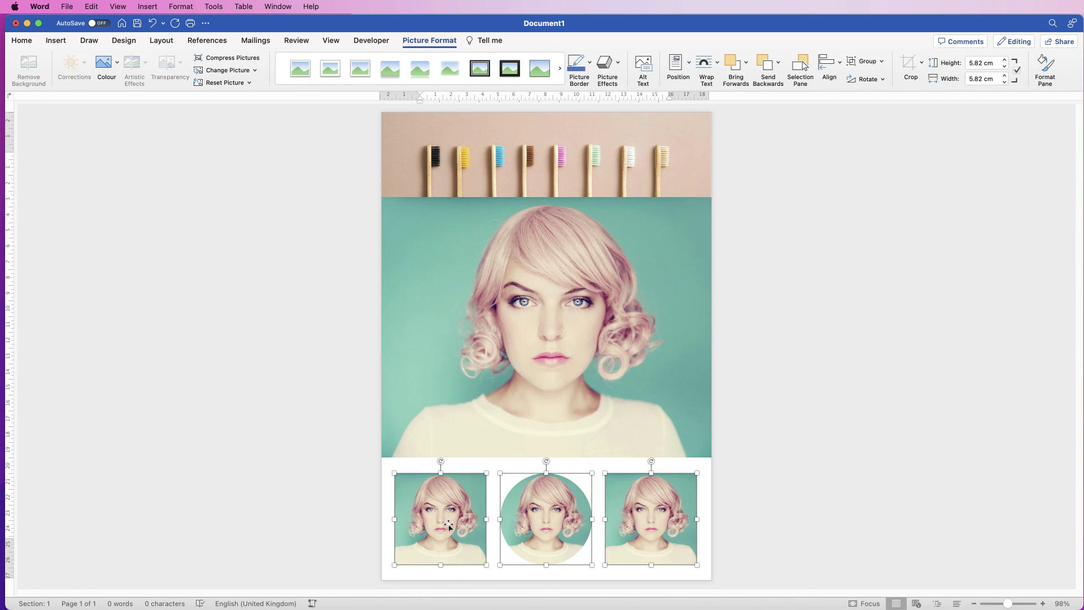
pyautogui.doubleClick(996, 63)
pyautogui.moveTo(996, 62); pyautogui.dragTo(956, 63)
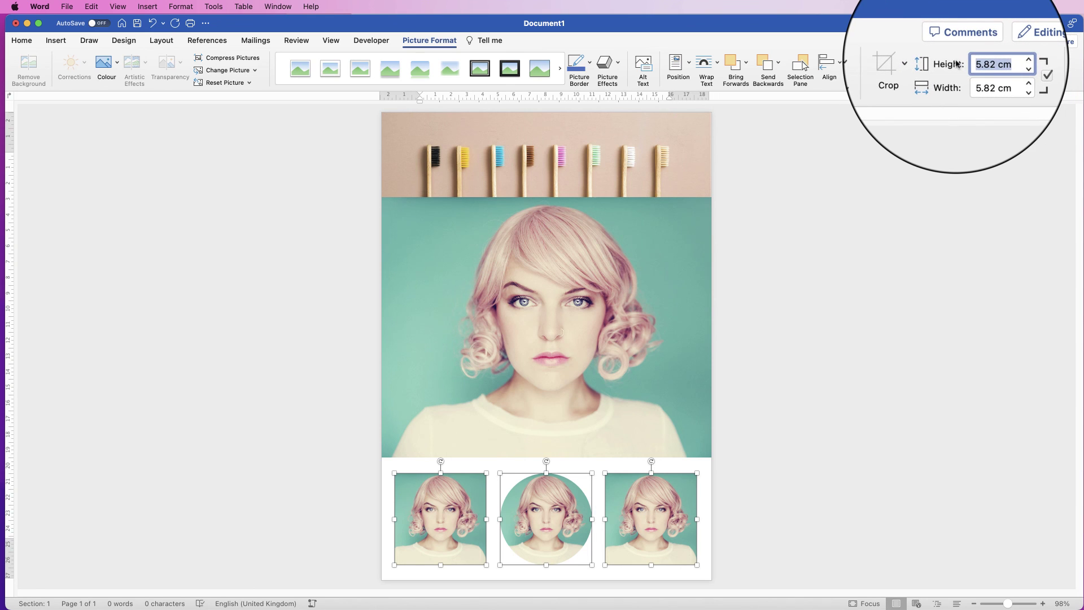
pyautogui.write('6')
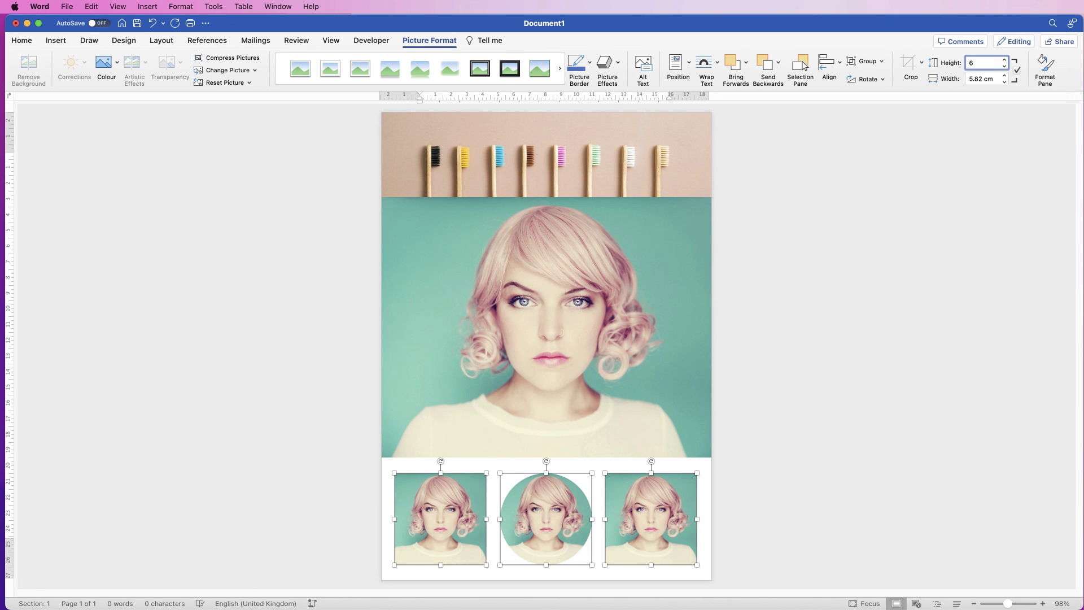
pyautogui.click(1019, 70)
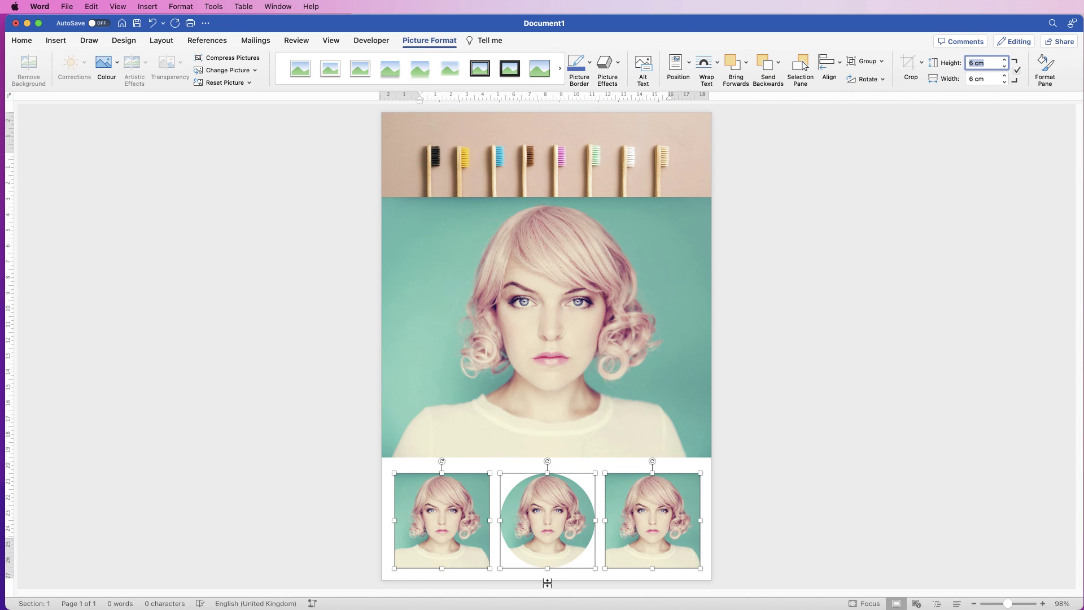
# - Group the three thumbnails into one 19.34 × 6 cm object and centre it on the page
pyautogui.click(881, 63)
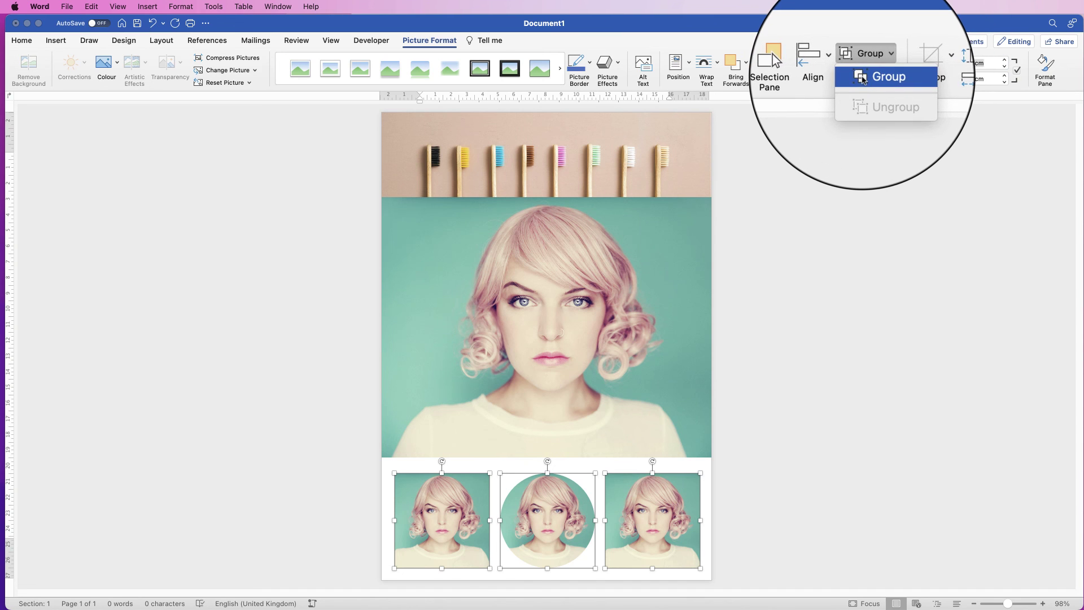
pyautogui.click(864, 75)
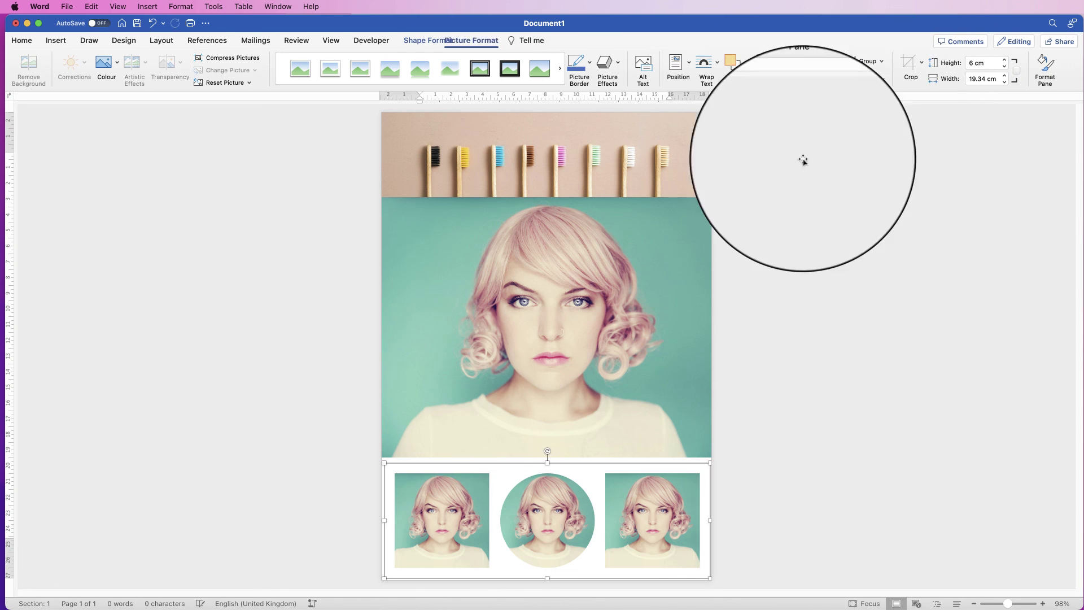
pyautogui.moveTo(638, 525); pyautogui.dragTo(673, 452)
pyautogui.click(829, 65)
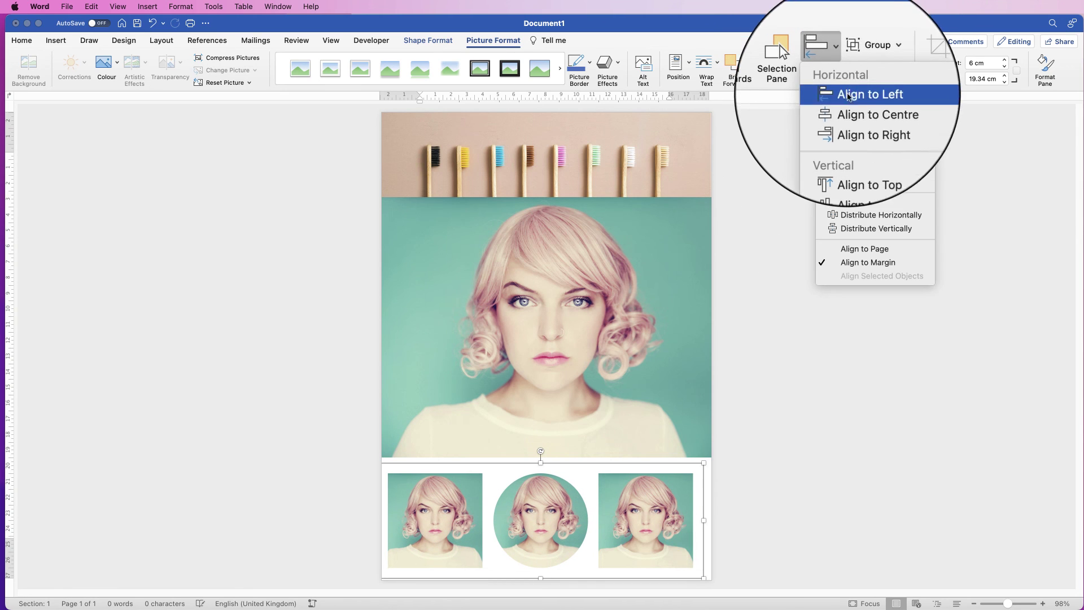
pyautogui.click(849, 111)
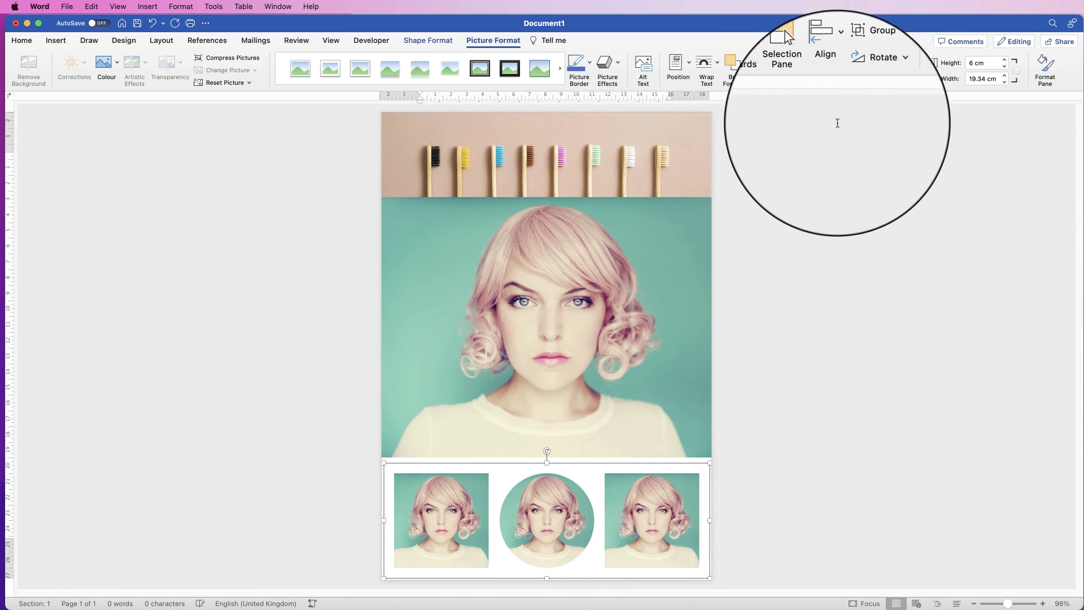